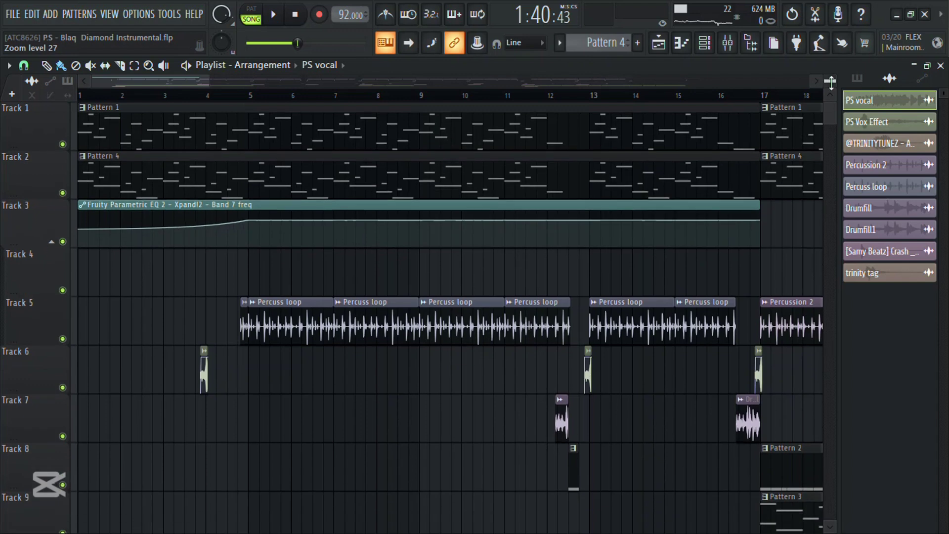
Solo Track 1 in the playlist and examine Pattern 1's Epiano Life melody notes in the piano roll
{"action": "left_click_drag", "start_coordinate": [206, 80], "coordinate": [161, 80]}
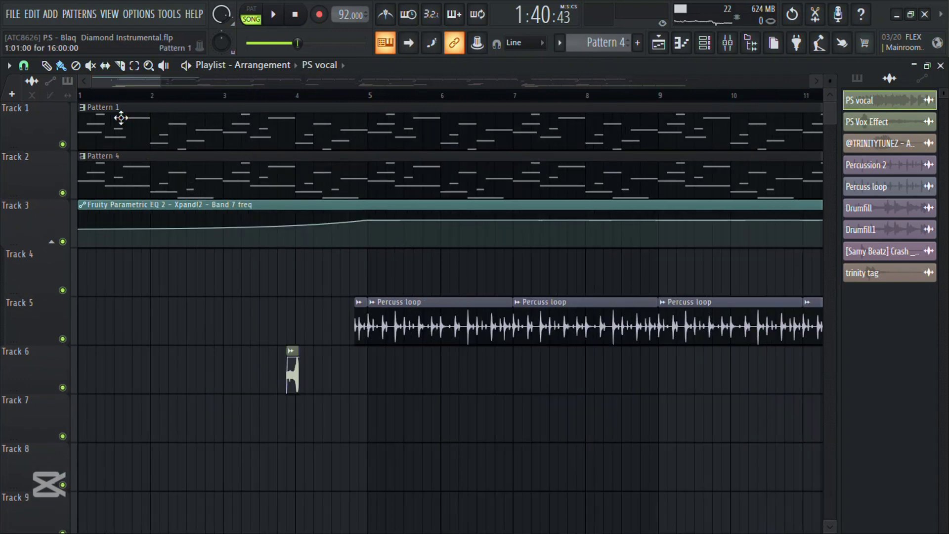
{"action": "right_click", "coordinate": [62, 144]}
{"action": "double_click", "coordinate": [98, 140]}
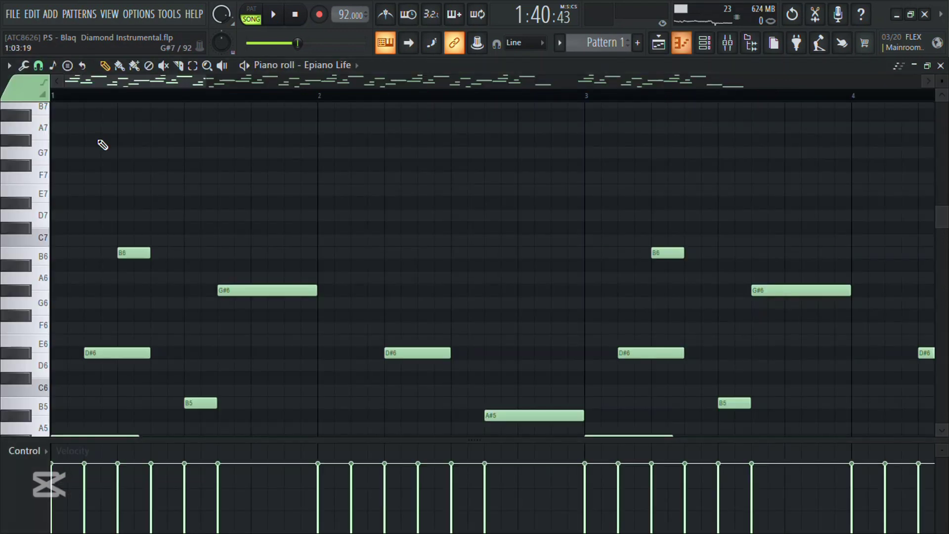
{"action": "left_click_drag", "start_coordinate": [206, 84], "coordinate": [317, 84]}
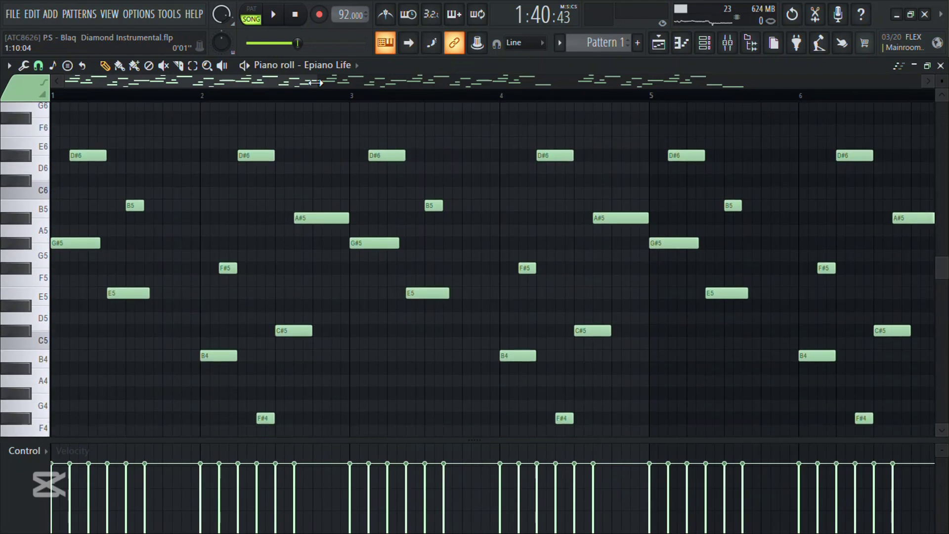
{"action": "scroll", "coordinate": [315, 83], "scroll_direction": "up", "scroll_amount": 2}
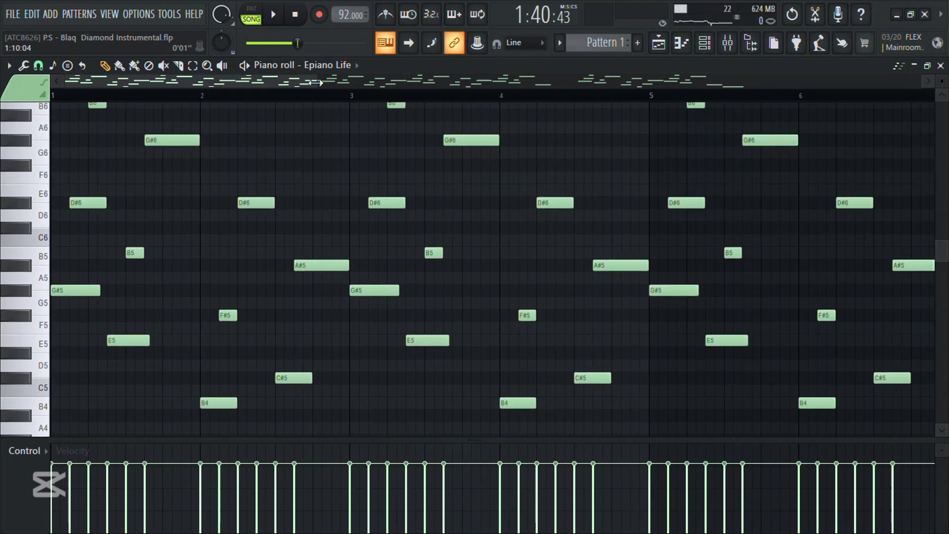
{"action": "scroll", "coordinate": [118, 123], "scroll_direction": "up", "scroll_amount": 1}
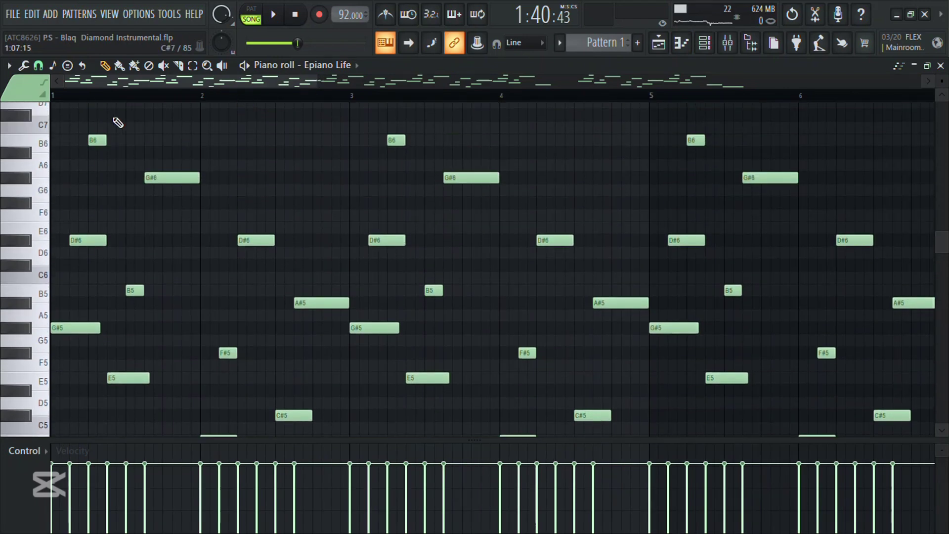
{"action": "left_click", "coordinate": [103, 140]}
{"action": "key", "text": "ctrl+Down"}
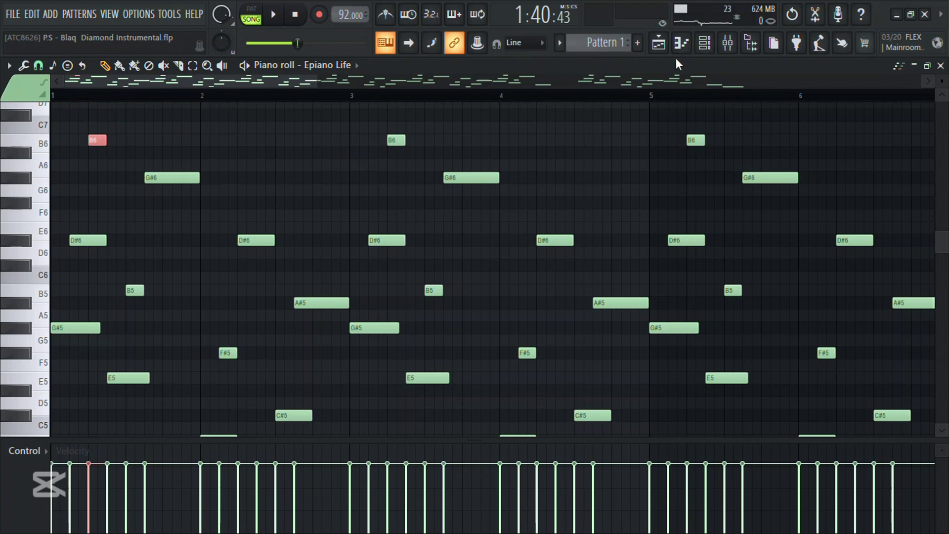
Inspect the FLEX instrument settings of the Epiano Life channel in the channel rack, and close the plugin window
{"action": "left_click", "coordinate": [705, 43]}
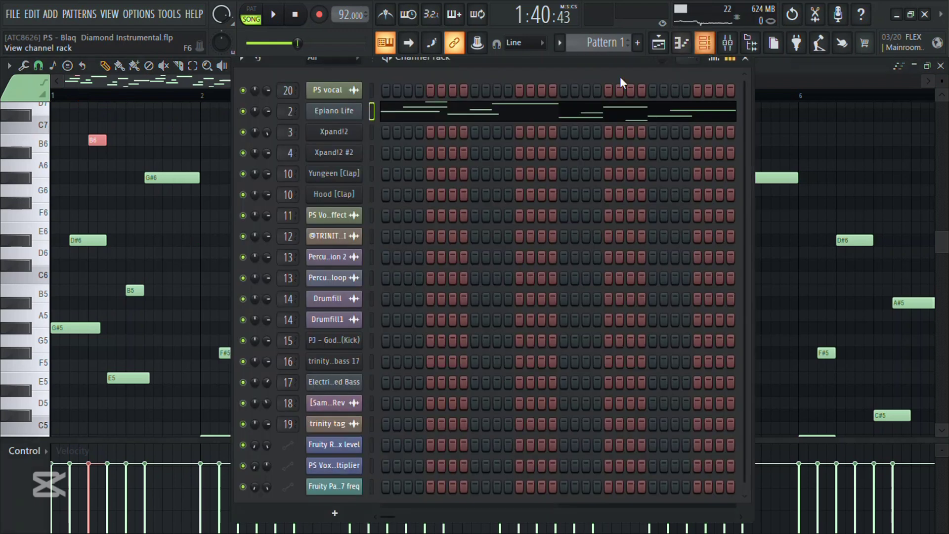
{"action": "left_click", "coordinate": [346, 117]}
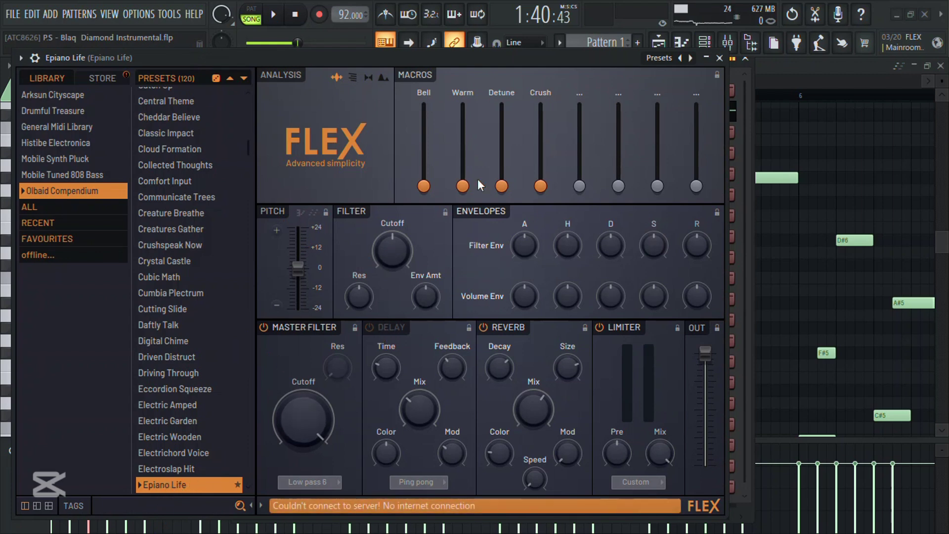
{"action": "left_click", "coordinate": [720, 59]}
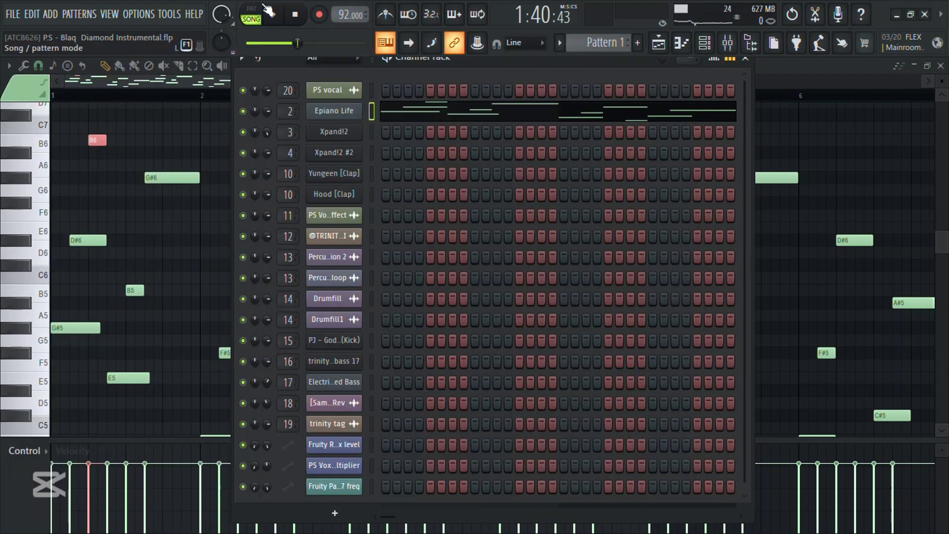
Play Pattern 1 in pattern mode, close the channel rack and collapse the piano roll's velocity lane
{"action": "left_click", "coordinate": [263, 7]}
{"action": "key", "text": "space"}
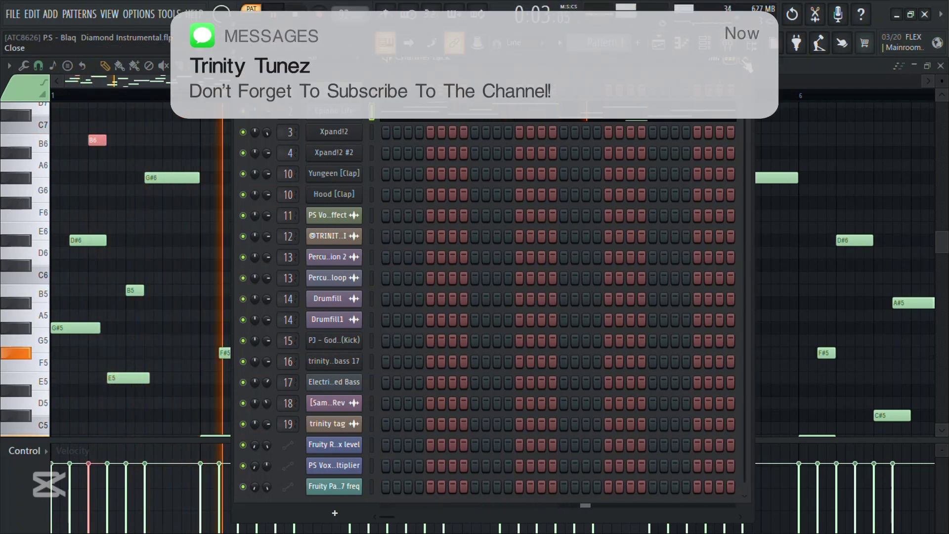
{"action": "left_click", "coordinate": [747, 64]}
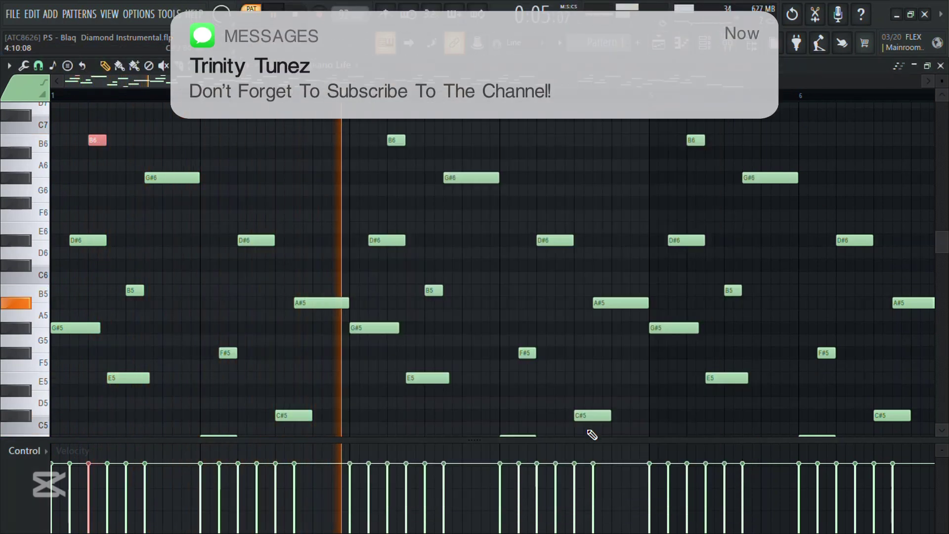
{"action": "left_click_drag", "start_coordinate": [586, 440], "coordinate": [621, 527]}
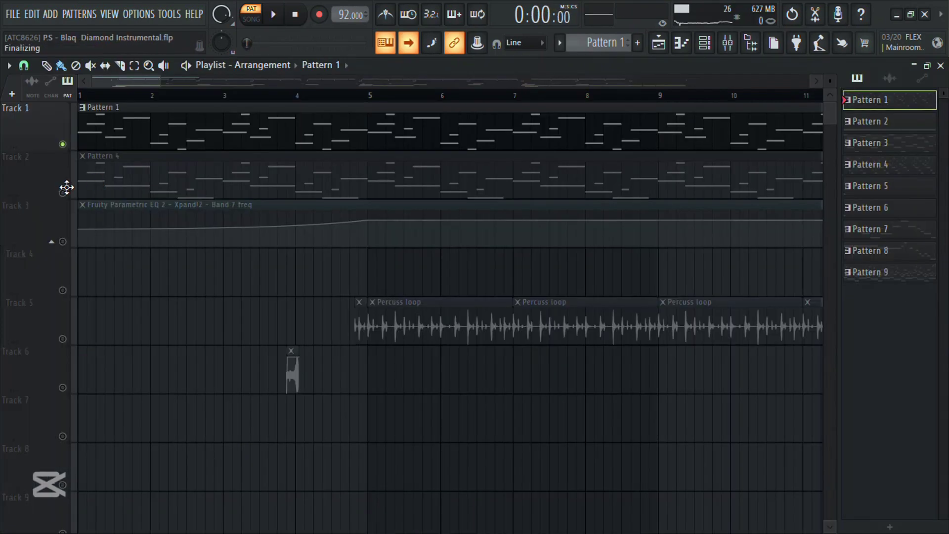
Open Pattern 4 from Track 2 in the piano roll and inspect the Xpand!2 instrument that plays it
{"action": "double_click", "coordinate": [148, 183]}
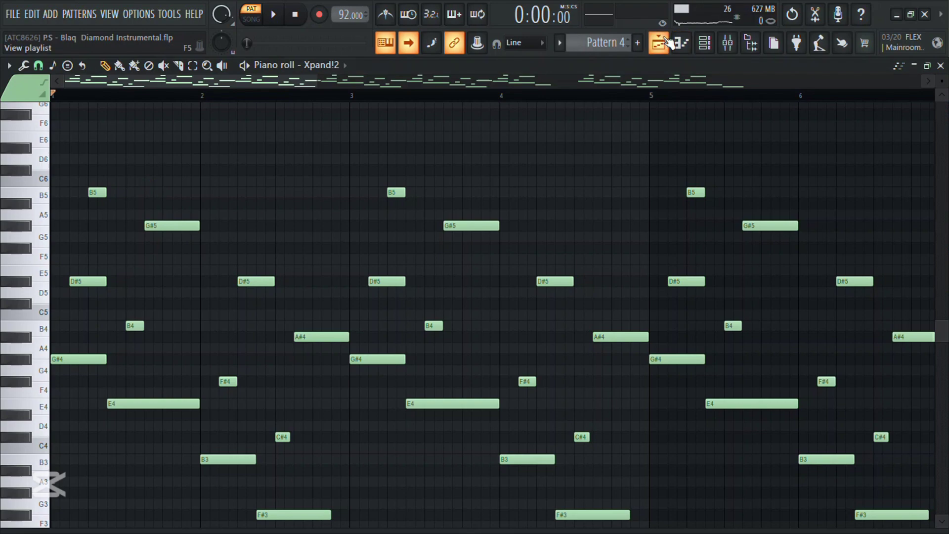
{"action": "left_click", "coordinate": [707, 45]}
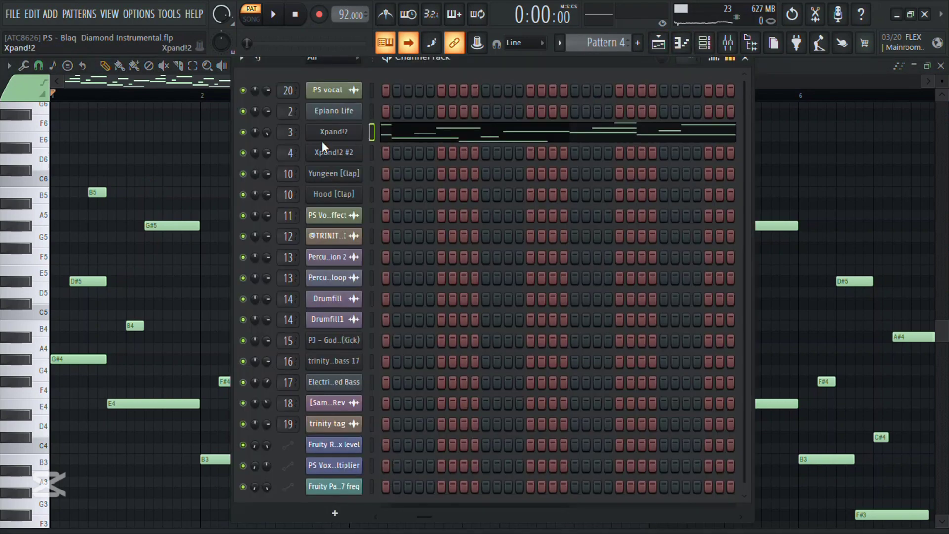
{"action": "left_click", "coordinate": [359, 134]}
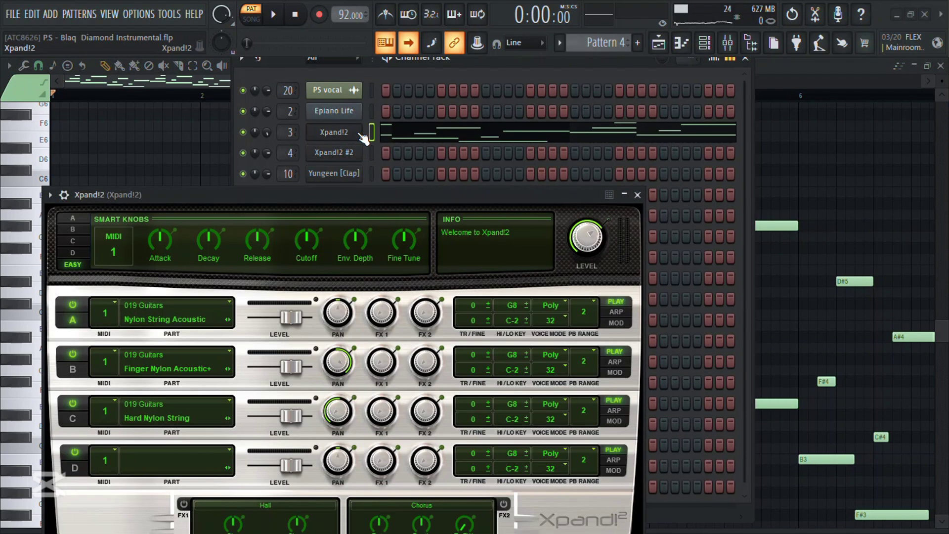
{"action": "left_click", "coordinate": [413, 145]}
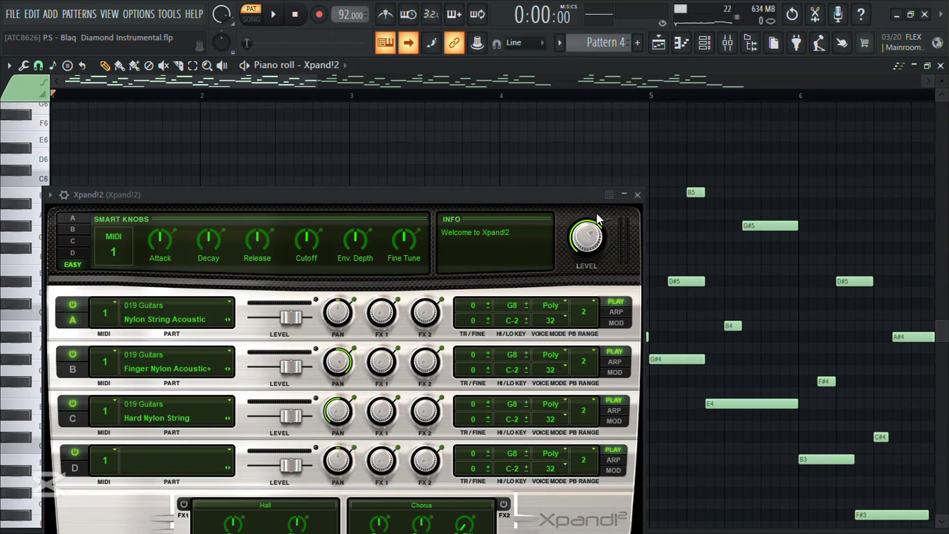
{"action": "left_click", "coordinate": [638, 195]}
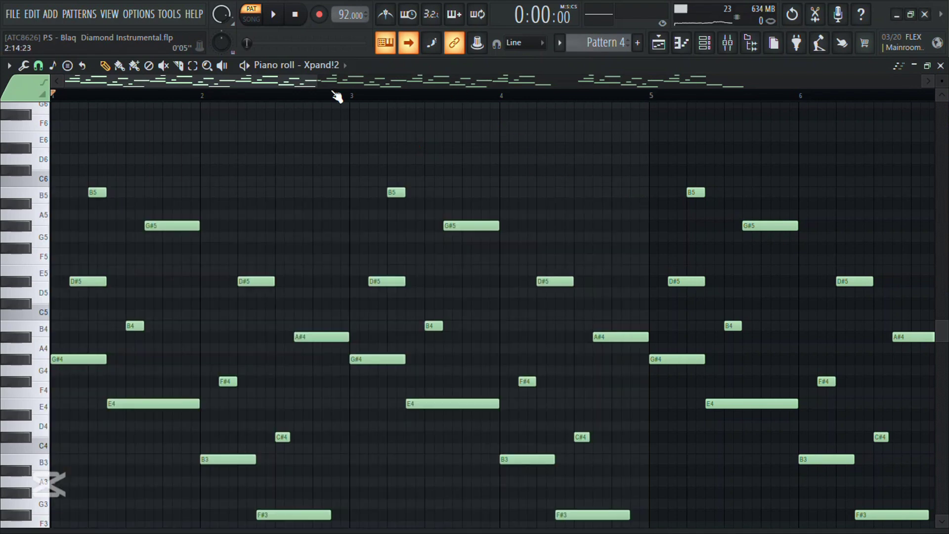
Review Pattern 4's remaining notes and examine all the parts loaded in the Xpand!2 channel, closing the plugin window
{"action": "left_click_drag", "start_coordinate": [266, 82], "coordinate": [708, 18]}
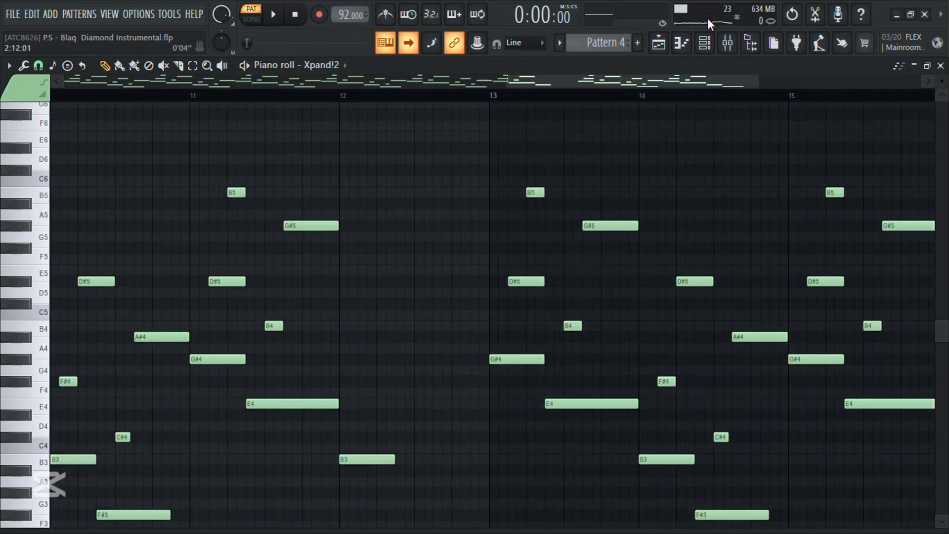
{"action": "left_click", "coordinate": [696, 47]}
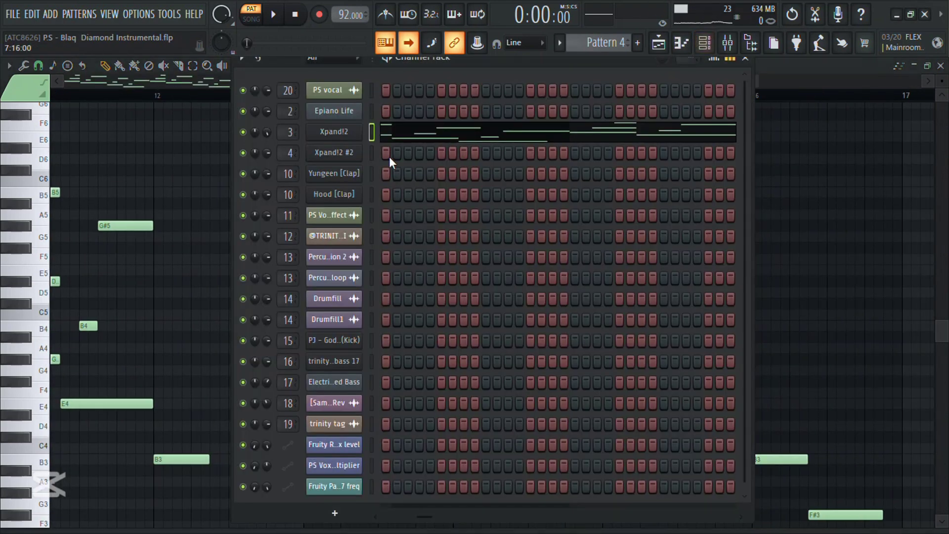
{"action": "left_click", "coordinate": [353, 141]}
{"action": "left_click_drag", "start_coordinate": [278, 195], "coordinate": [322, 85]}
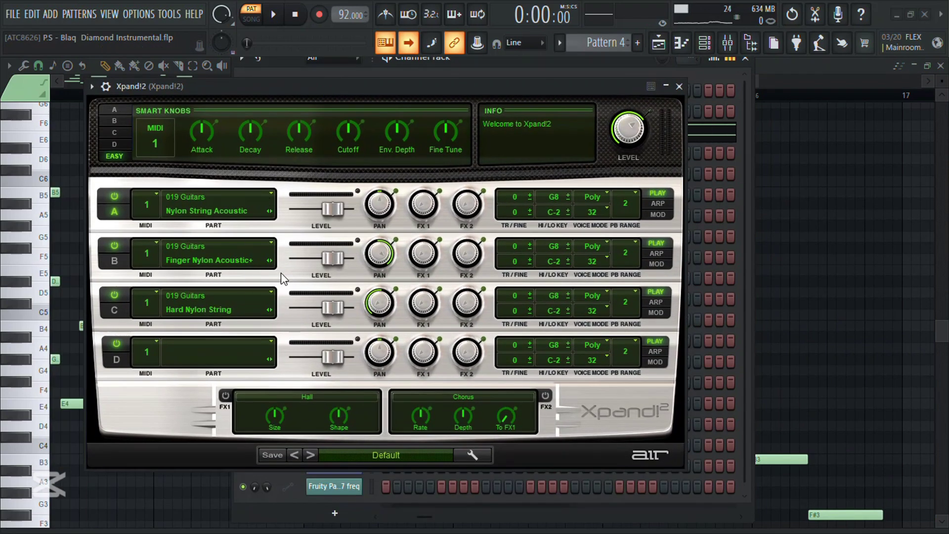
{"action": "left_click", "coordinate": [679, 86]}
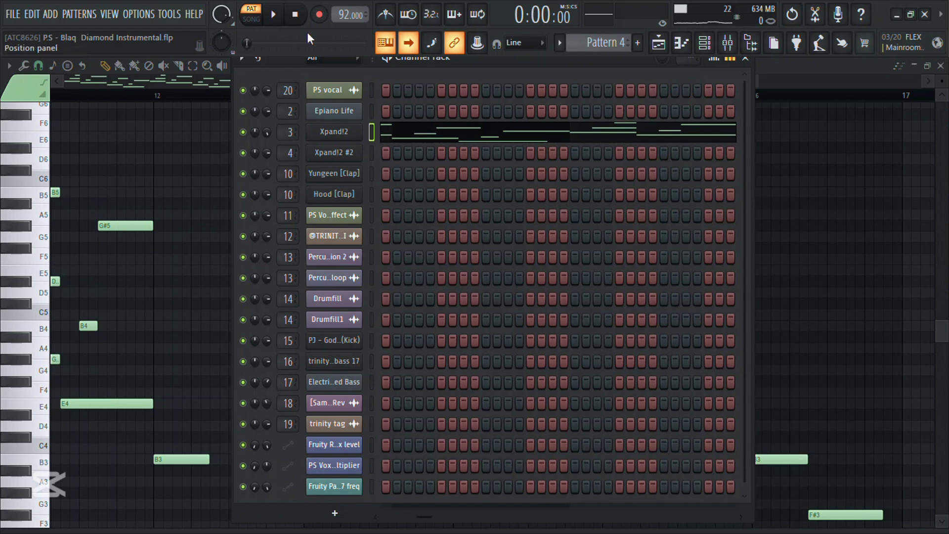
Play Pattern 4 in pattern mode and follow its Xpand!2 notes in the piano roll, then stop playback
{"action": "left_click", "coordinate": [275, 16]}
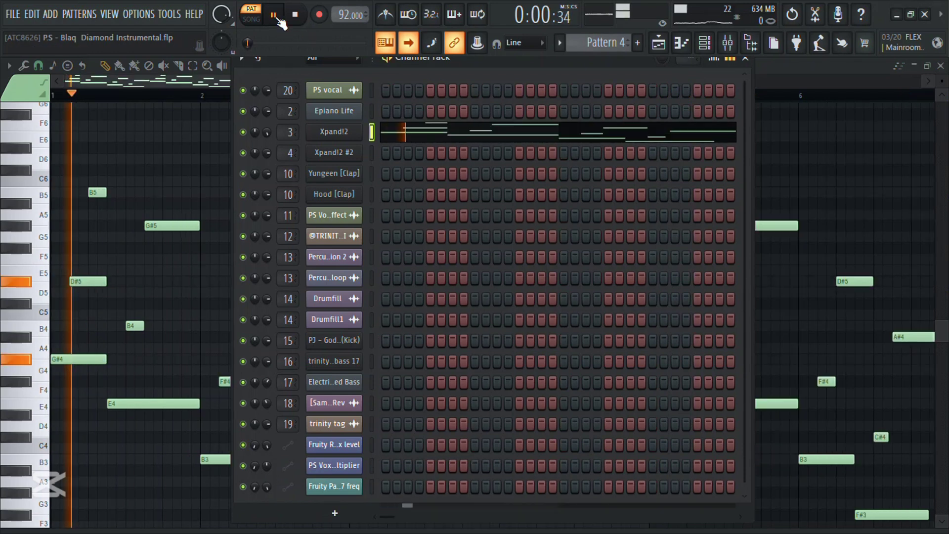
{"action": "left_click", "coordinate": [416, 136]}
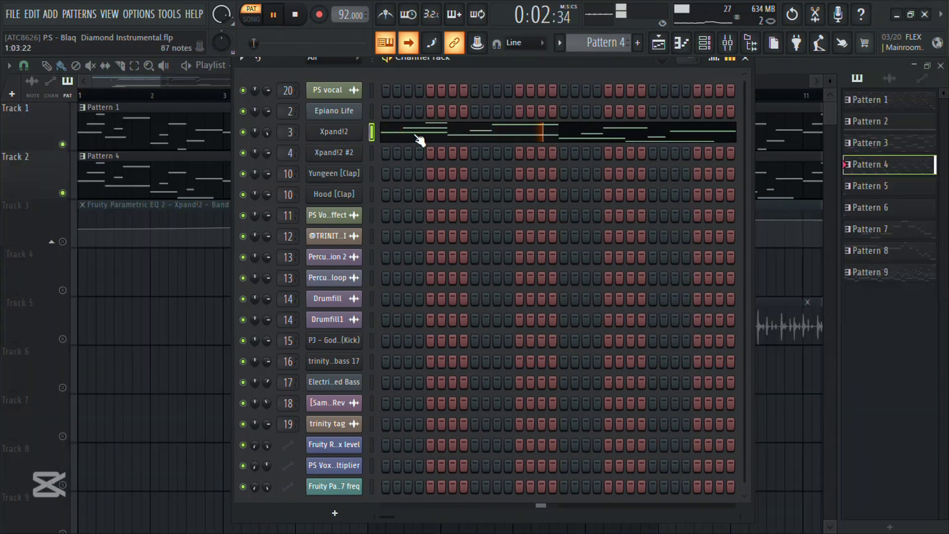
{"action": "left_click", "coordinate": [416, 136]}
{"action": "scroll", "coordinate": [419, 139], "scroll_direction": "down", "scroll_amount": 2}
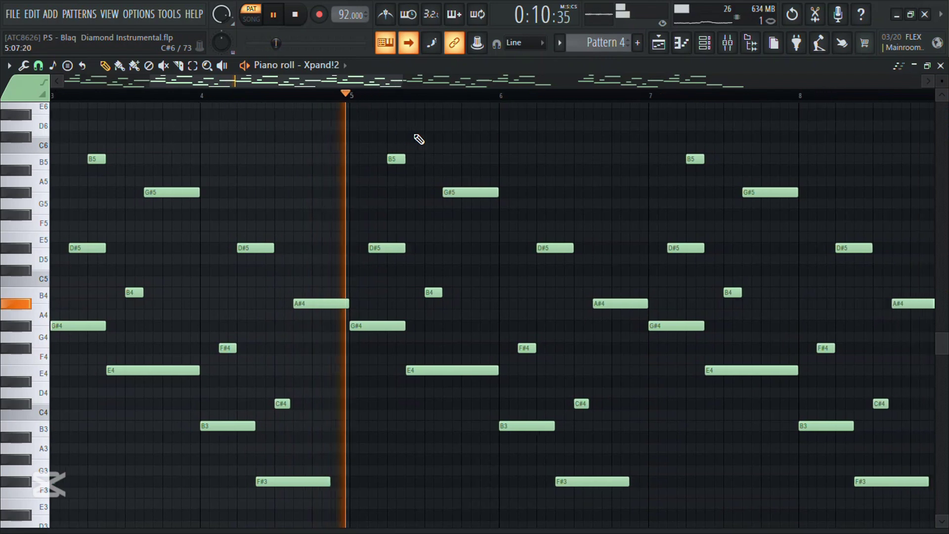
{"action": "key", "text": "space"}
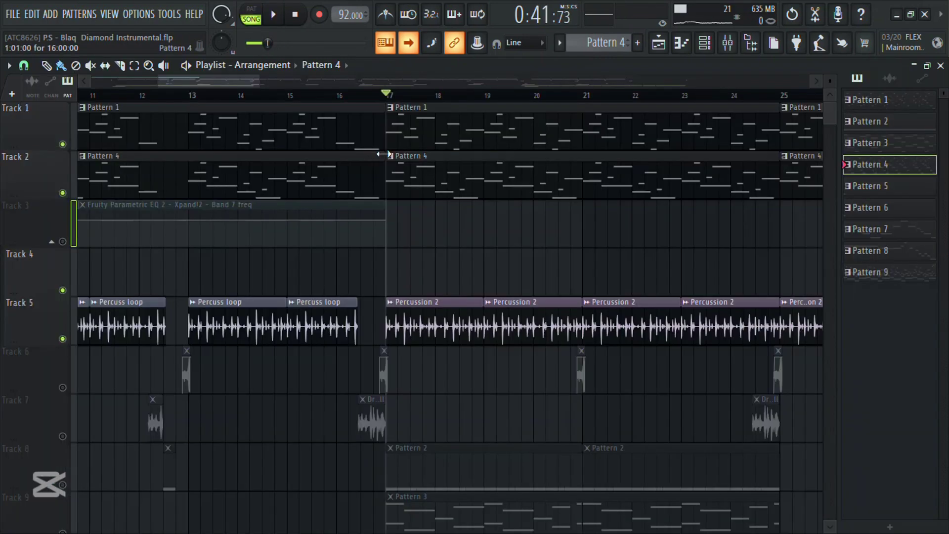
Play the arrangement from bar 17 in song mode with only the melody and percussion tracks active, then stop it
{"action": "key", "text": "space"}
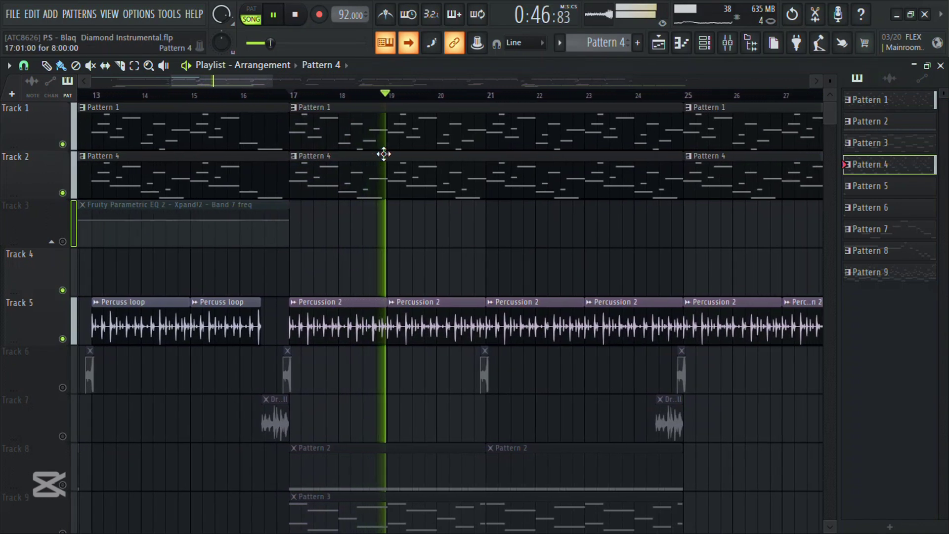
{"action": "key", "text": "space"}
Examine Pattern 2's kick notes from Track 8 in the piano roll and play the arrangement from bar 17 with the kick
{"action": "scroll", "coordinate": [829, 116], "scroll_direction": "down", "scroll_amount": 1}
{"action": "scroll", "coordinate": [829, 118], "scroll_direction": "down", "scroll_amount": 3}
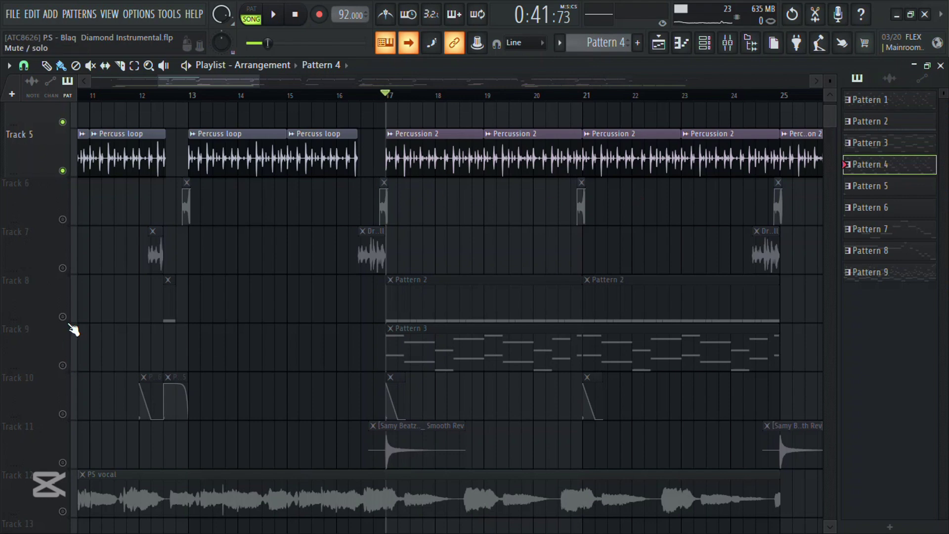
{"action": "double_click", "coordinate": [449, 287]}
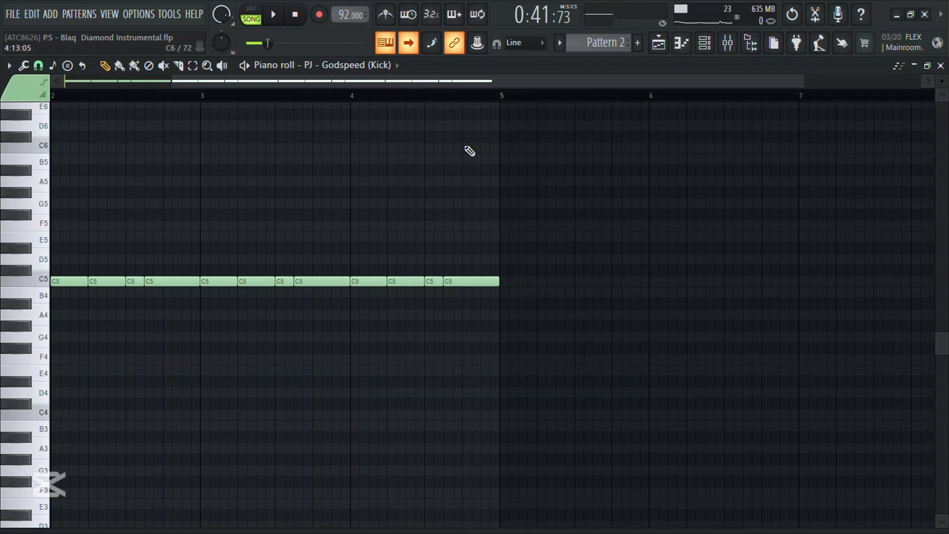
{"action": "left_click_drag", "start_coordinate": [435, 82], "coordinate": [153, 120]}
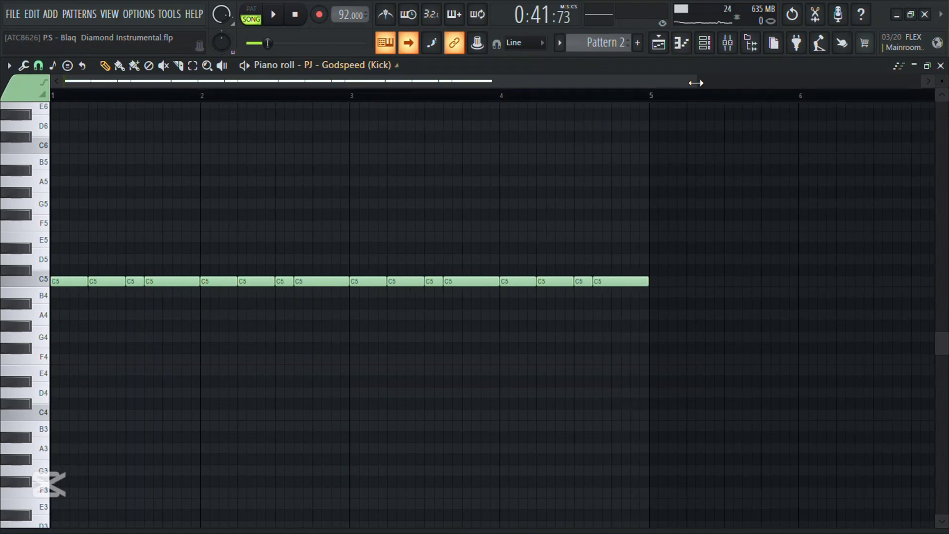
{"action": "left_click", "coordinate": [659, 43]}
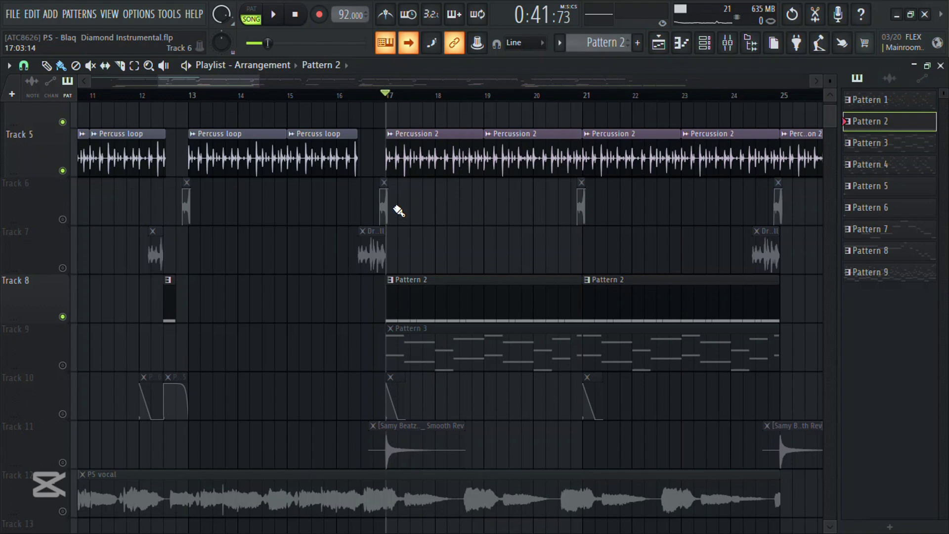
{"action": "key", "text": "space"}
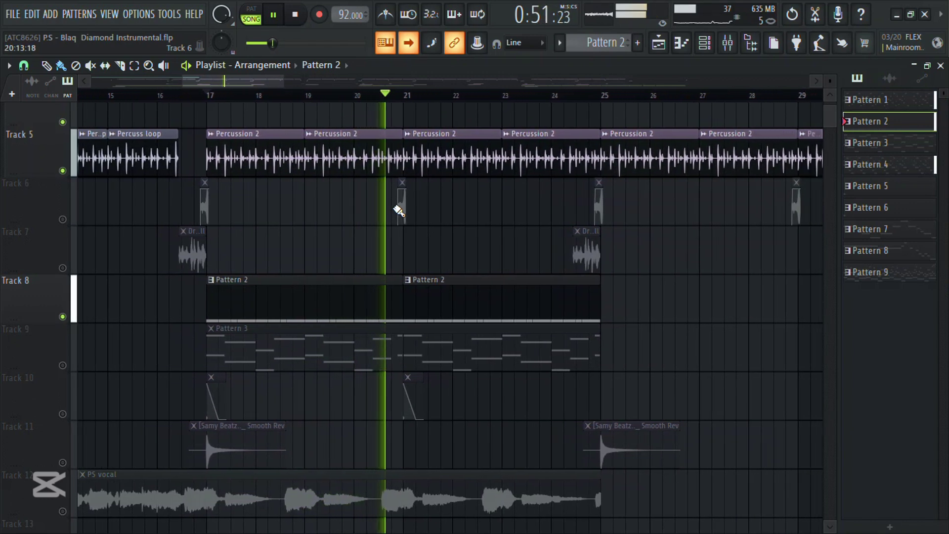
{"action": "key", "text": "space"}
Open Pattern 3's bass notes in the piano roll and inspect its bass channels in the channel rack
{"action": "double_click", "coordinate": [419, 354]}
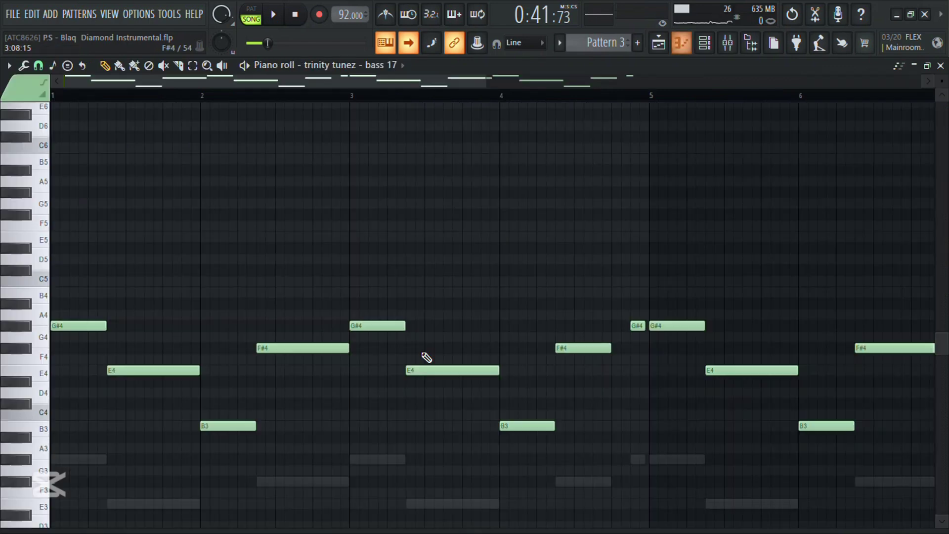
{"action": "left_click", "coordinate": [750, 42]}
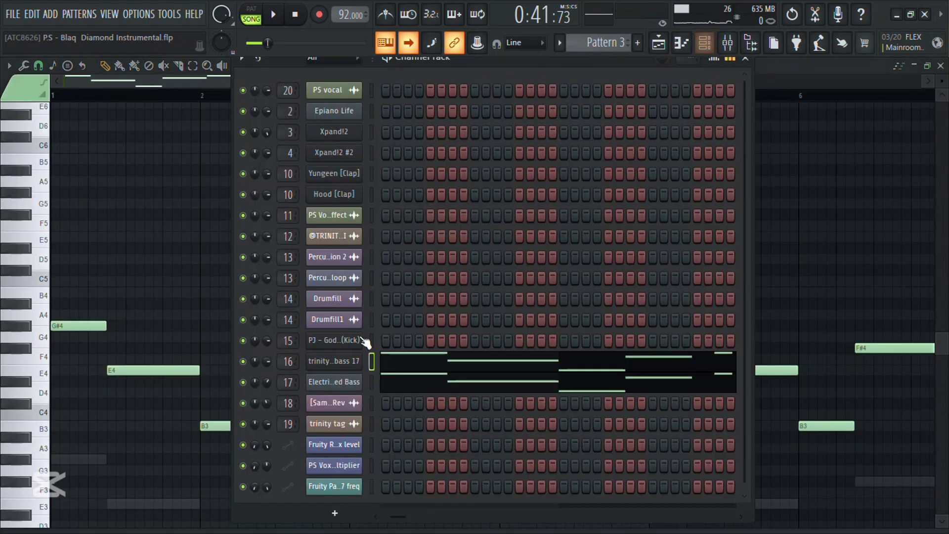
{"action": "left_click", "coordinate": [341, 360]}
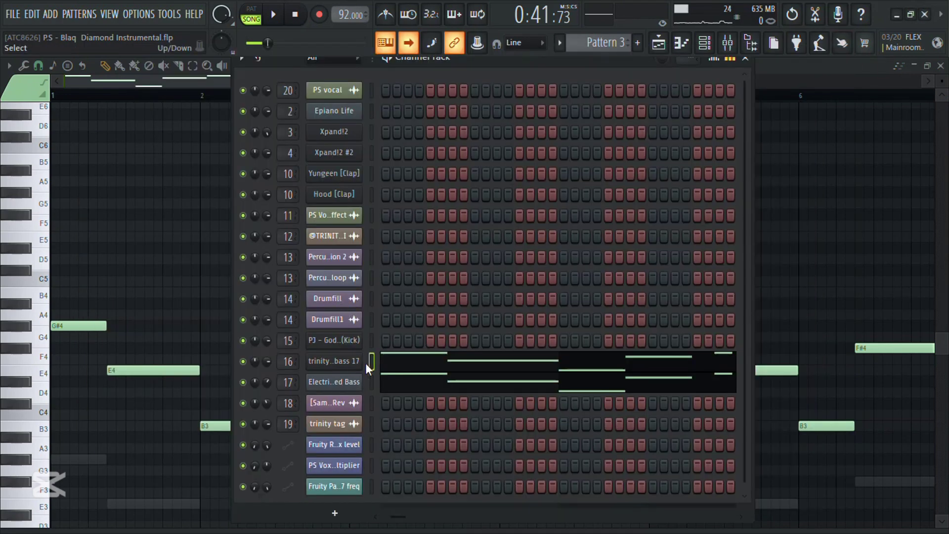
{"action": "key", "text": "3"}
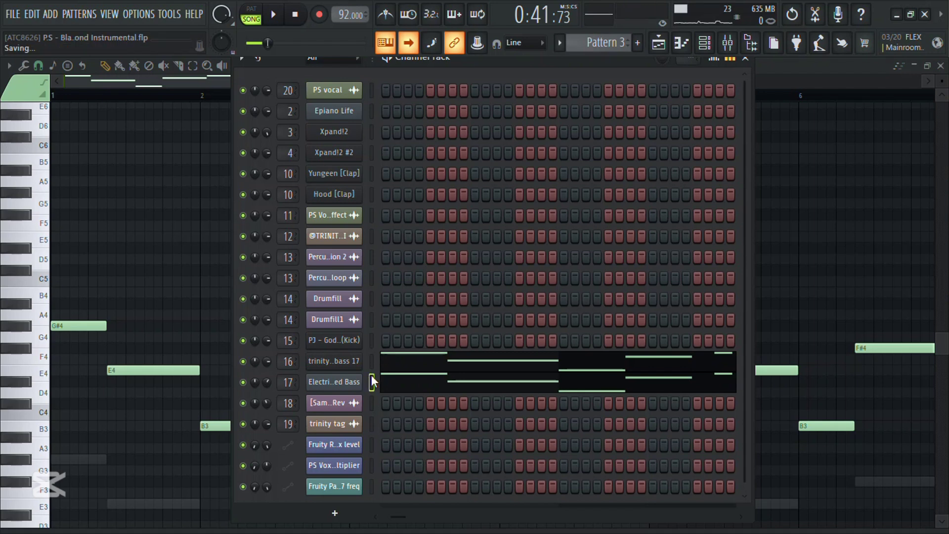
Return to the playlist and play the arrangement from bar 17 with Pattern 3's bass
{"action": "left_click", "coordinate": [659, 43]}
{"action": "key", "text": "space"}
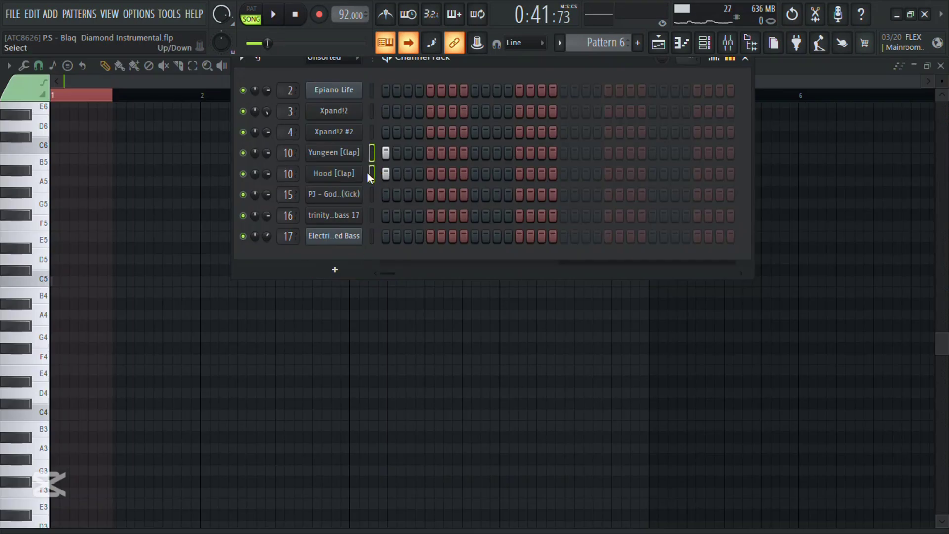
Inspect the Fruity Reeverb 2 effect on the Clap 7 mixer track, then return to the playlist
{"action": "left_click", "coordinate": [727, 43]}
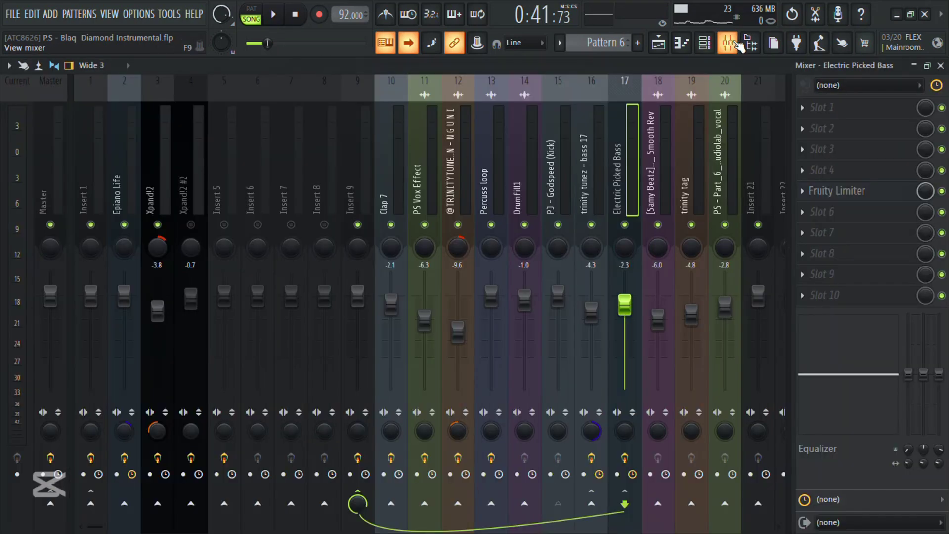
{"action": "left_click", "coordinate": [399, 120]}
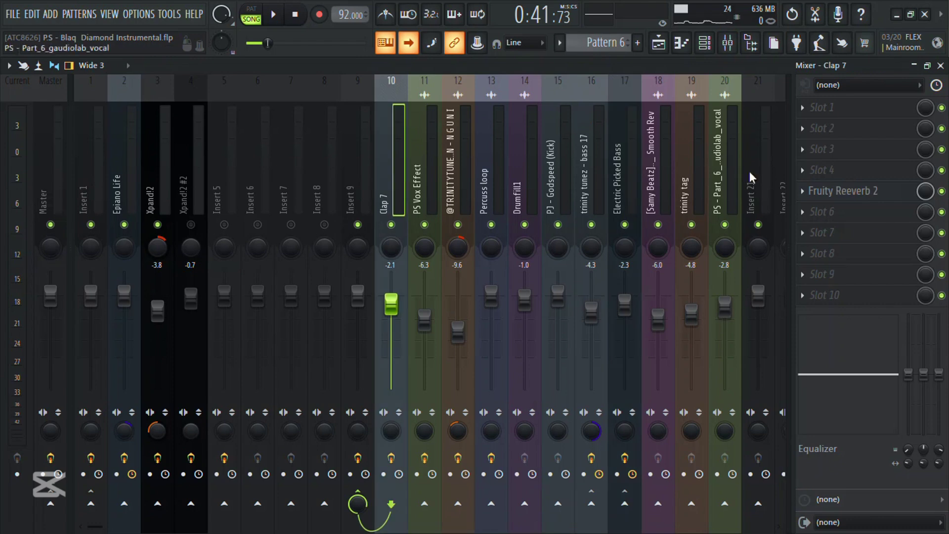
{"action": "left_click", "coordinate": [856, 192]}
{"action": "left_click", "coordinate": [656, 51]}
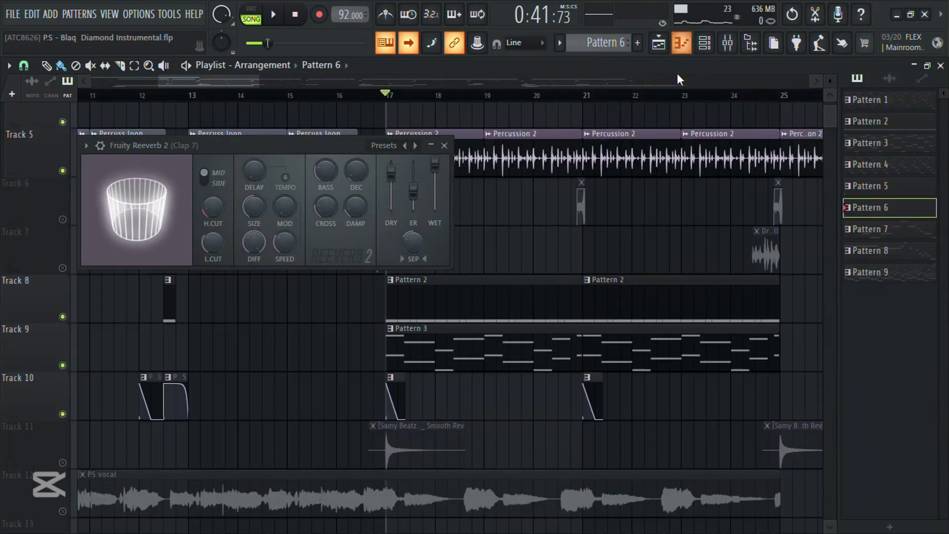
{"action": "left_click", "coordinate": [443, 145]}
Play the Track 10 claps from bar 17 and mid-bar 12, then unmute Track 11 and play its crash into bar 17
{"action": "key", "text": "space"}
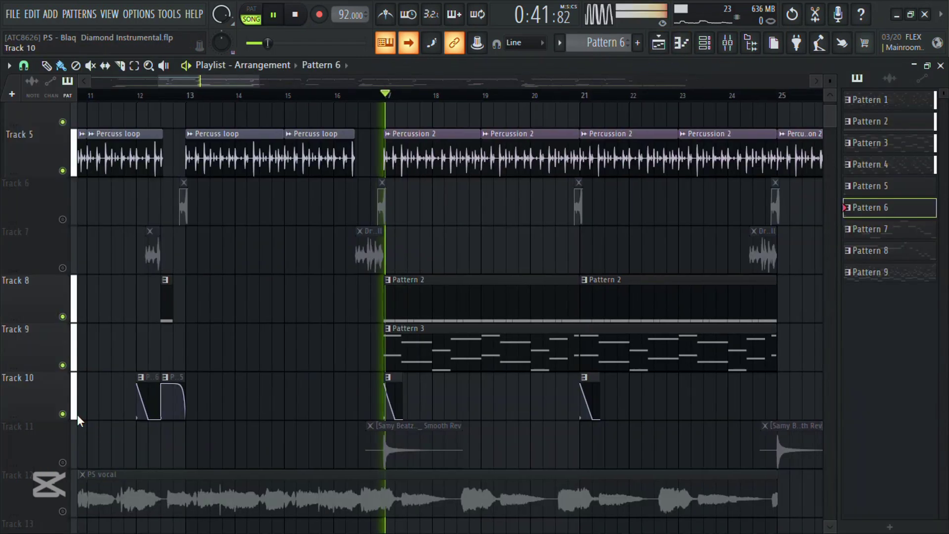
{"action": "key", "text": "space"}
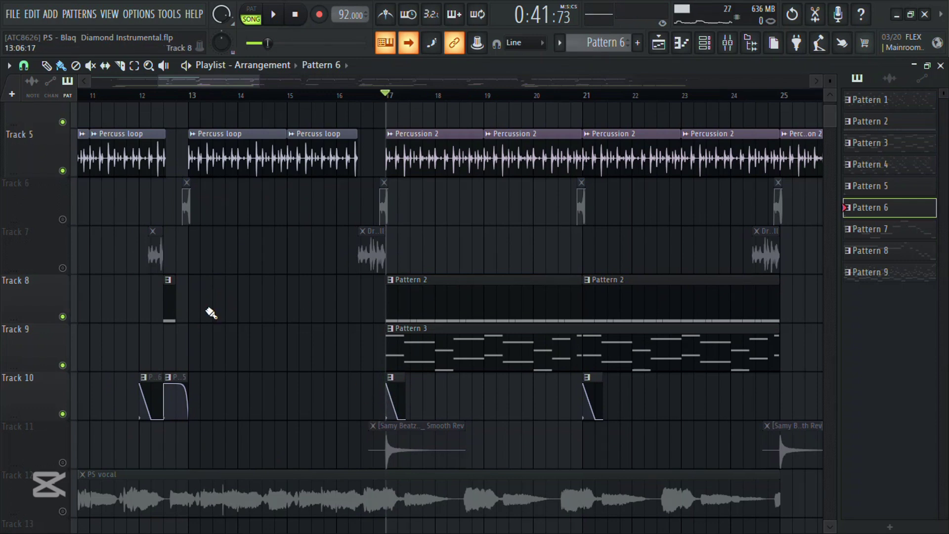
{"action": "left_click", "coordinate": [168, 99]}
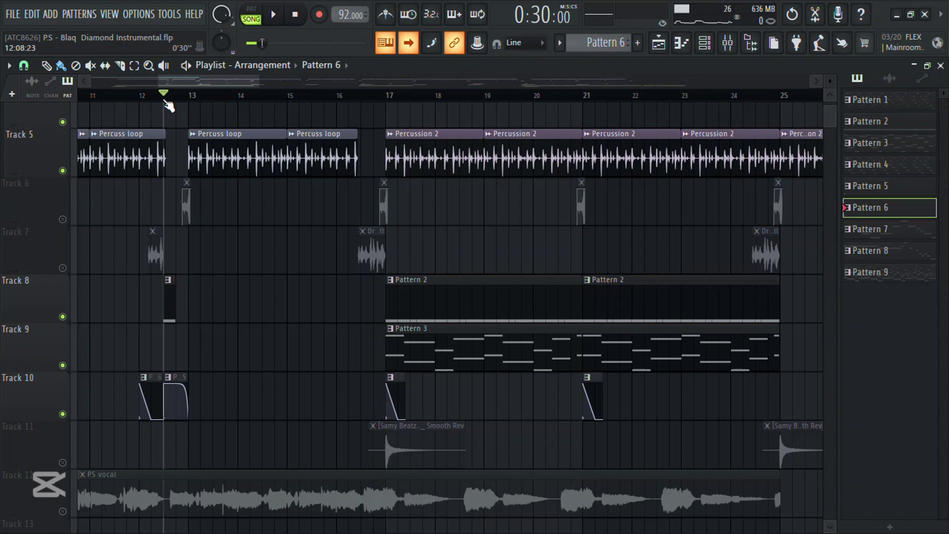
{"action": "key", "text": "space"}
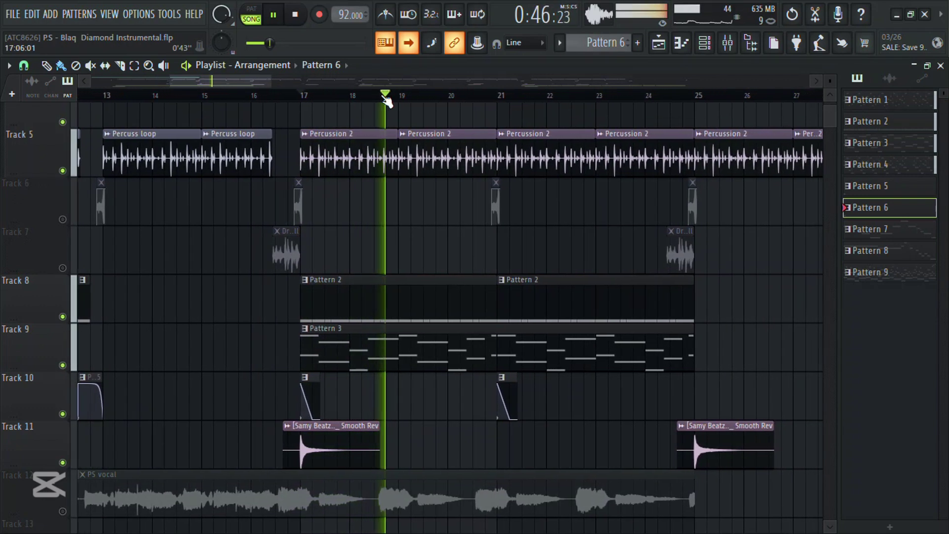
{"action": "key", "text": "space"}
Unmute Track 7, place the playhead in bar 16 and select the Drumfill clip before bar 17
{"action": "left_click", "coordinate": [63, 268]}
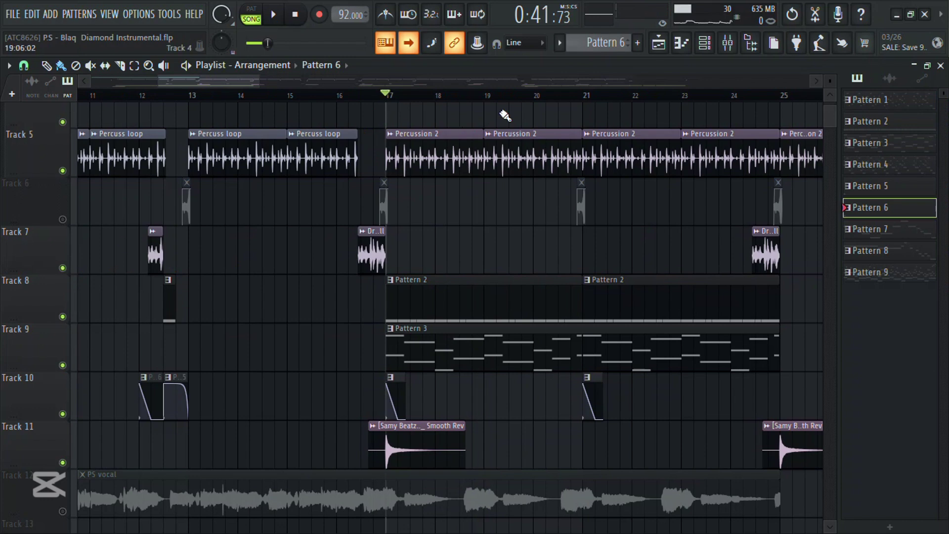
{"action": "left_click", "coordinate": [352, 105]}
{"action": "left_click", "coordinate": [374, 255]}
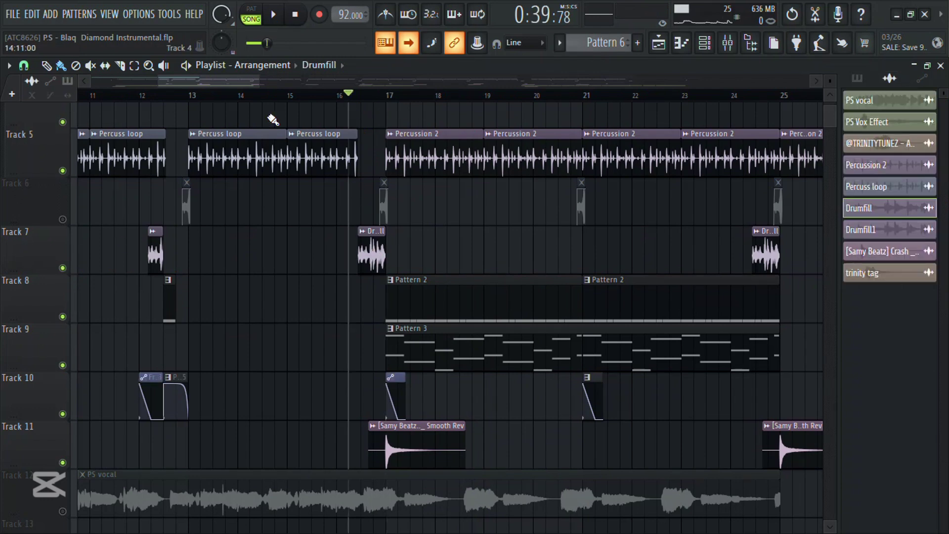
Play the Track 7 drum fills in context, first from bar 12 and again from bar 16
{"action": "left_click_drag", "start_coordinate": [248, 82], "coordinate": [221, 81]}
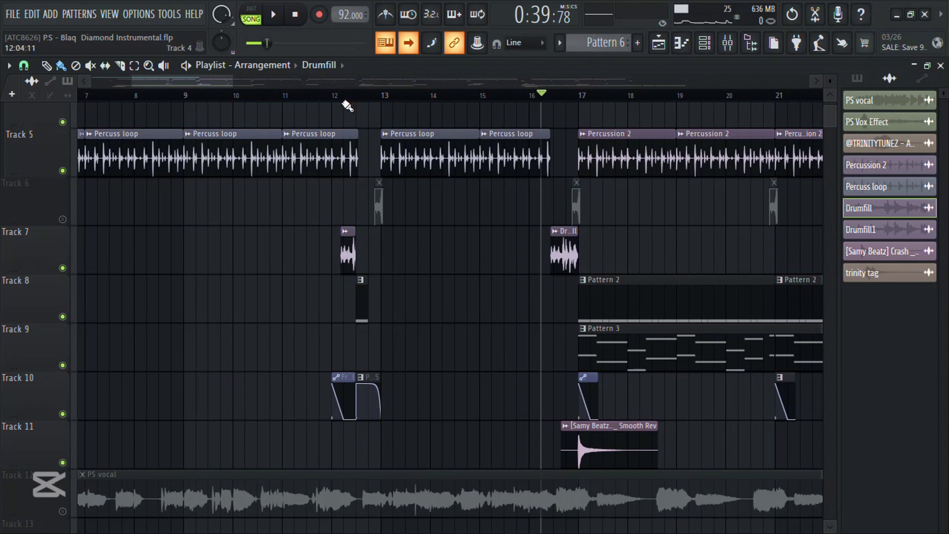
{"action": "left_click", "coordinate": [333, 97]}
{"action": "key", "text": "space"}
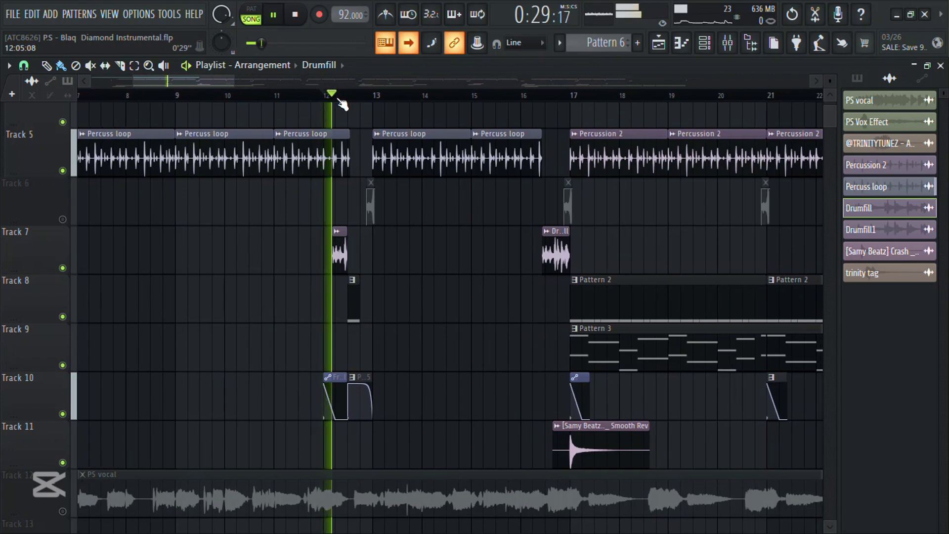
{"action": "key", "text": "space"}
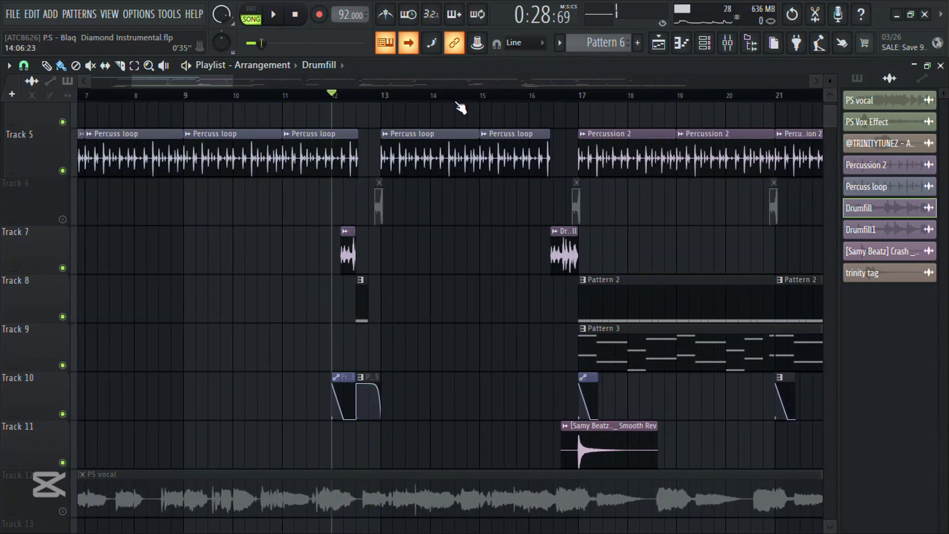
{"action": "left_click", "coordinate": [540, 99]}
{"action": "key", "text": "space"}
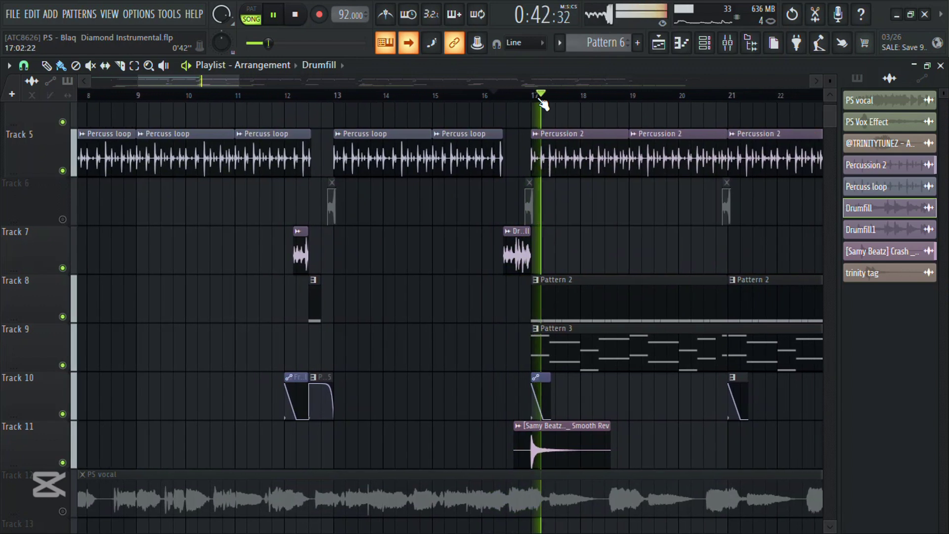
{"action": "key", "text": "space"}
Unmute Track 6 and play its vocal effect clips with the arrangement from bar 16
{"action": "mouse_move", "coordinate": [259, 79]}
{"action": "left_mouse_down"}
{"action": "mouse_move", "coordinate": [254, 87]}
{"action": "mouse_move", "coordinate": [266, 78]}
{"action": "left_mouse_up"}
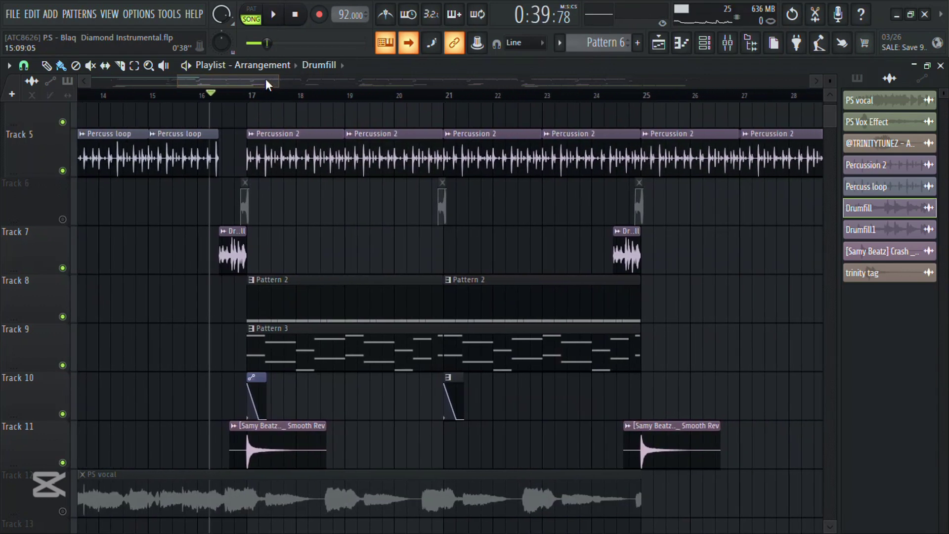
{"action": "left_click", "coordinate": [63, 219]}
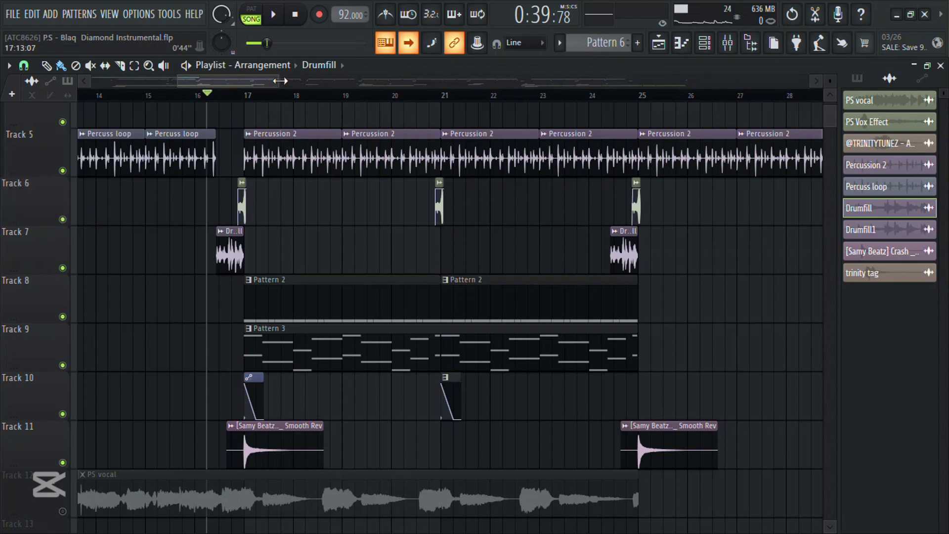
{"action": "left_click_drag", "start_coordinate": [280, 81], "coordinate": [238, 80]}
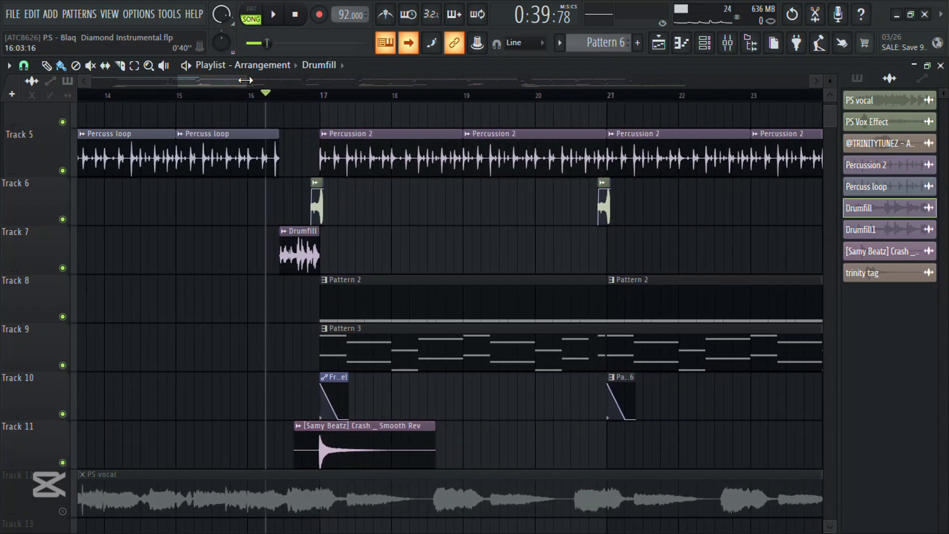
{"action": "key", "text": "space"}
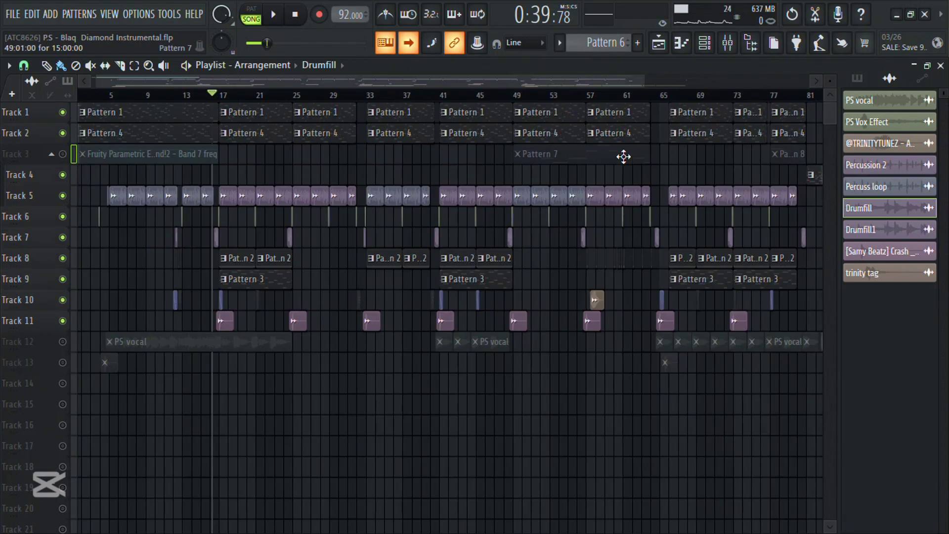
Unmute Track 3, open Pattern 7's Xpand!2 #2 notes in the piano roll, and play them from bar 49
{"action": "double_click", "coordinate": [571, 157]}
{"action": "left_click", "coordinate": [658, 48]}
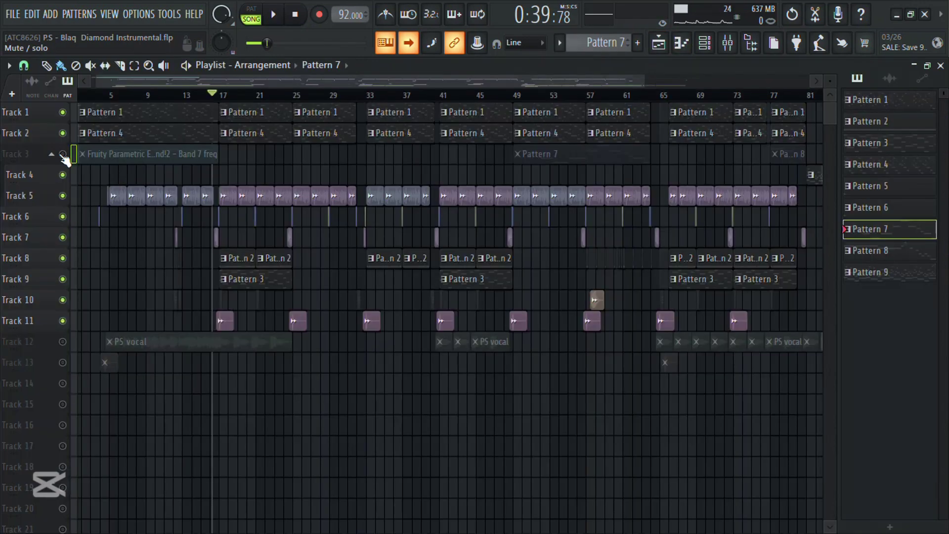
{"action": "double_click", "coordinate": [546, 153]}
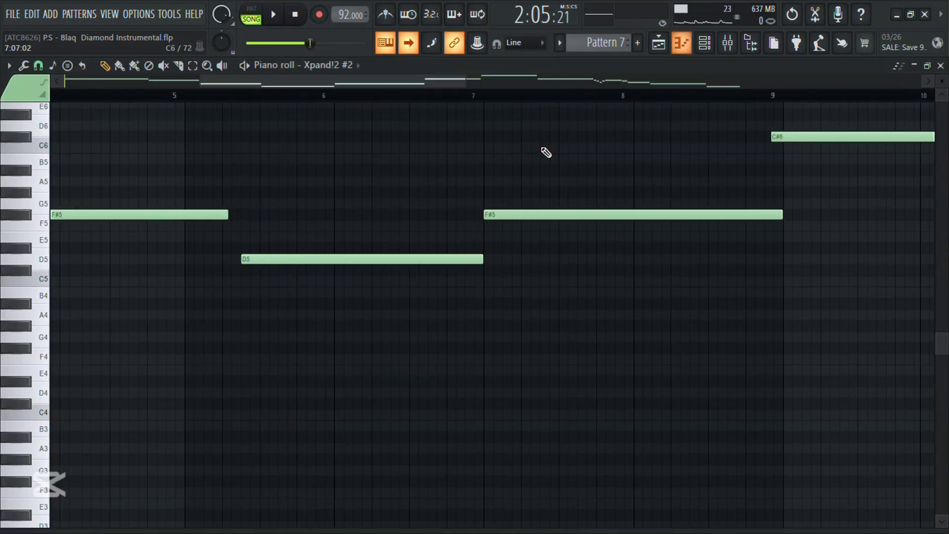
{"action": "left_click_drag", "start_coordinate": [321, 77], "coordinate": [131, 77]}
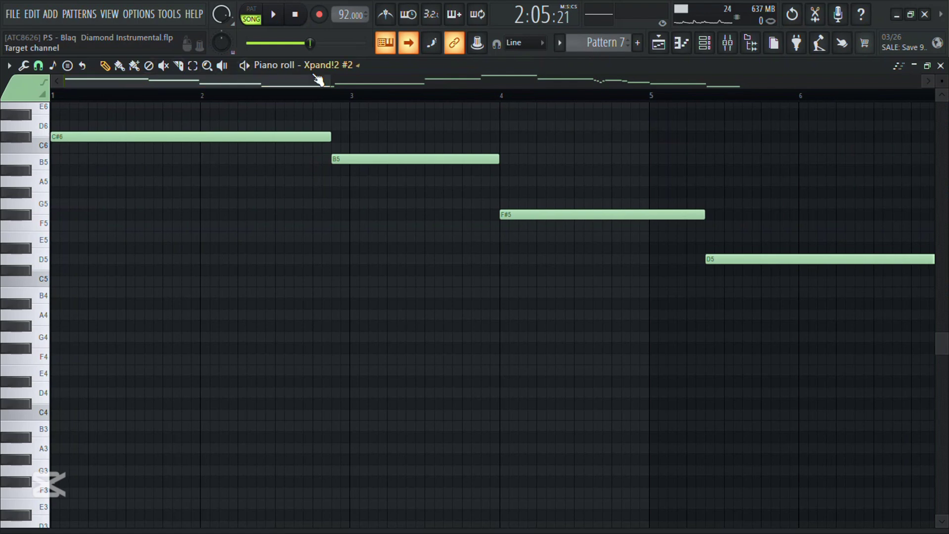
{"action": "left_click_drag", "start_coordinate": [332, 81], "coordinate": [771, 89]}
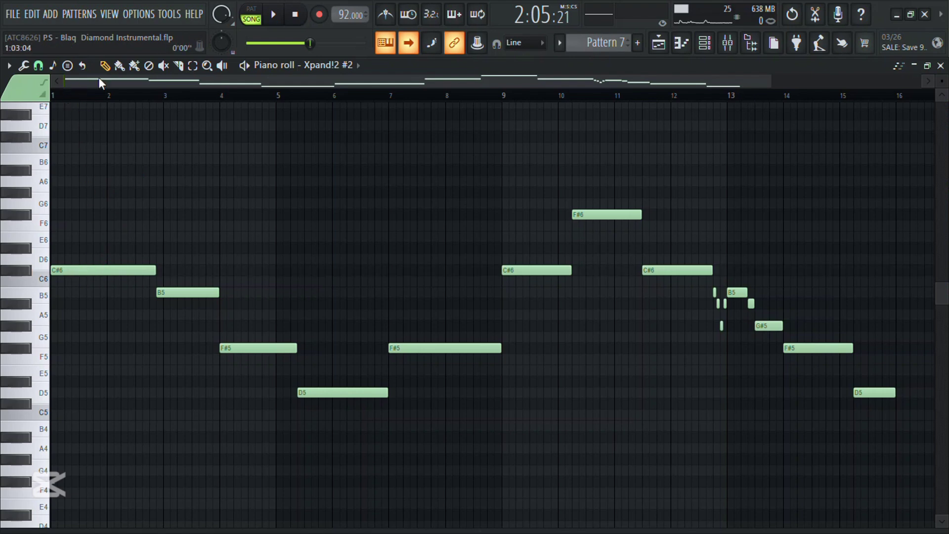
{"action": "key", "text": "space"}
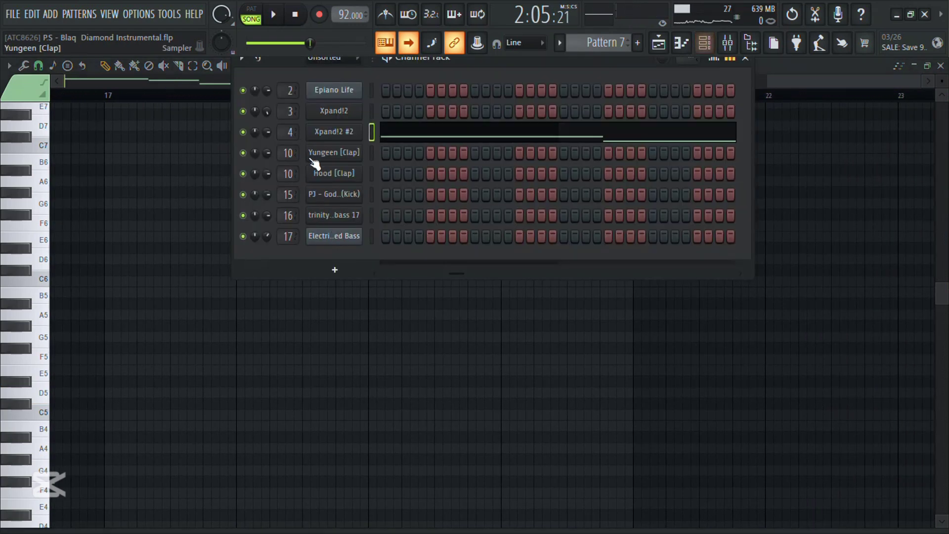
Inspect the Overdrive Guitar+ preset in the Xpand!2 #2 instrument, then close it and return to the playlist
{"action": "left_click", "coordinate": [326, 136]}
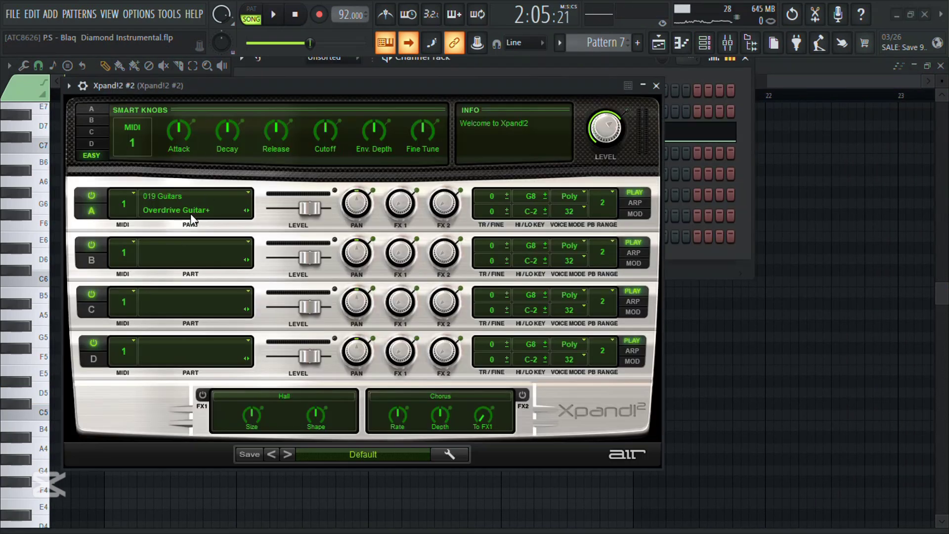
{"action": "left_click", "coordinate": [658, 87]}
{"action": "left_click", "coordinate": [661, 45]}
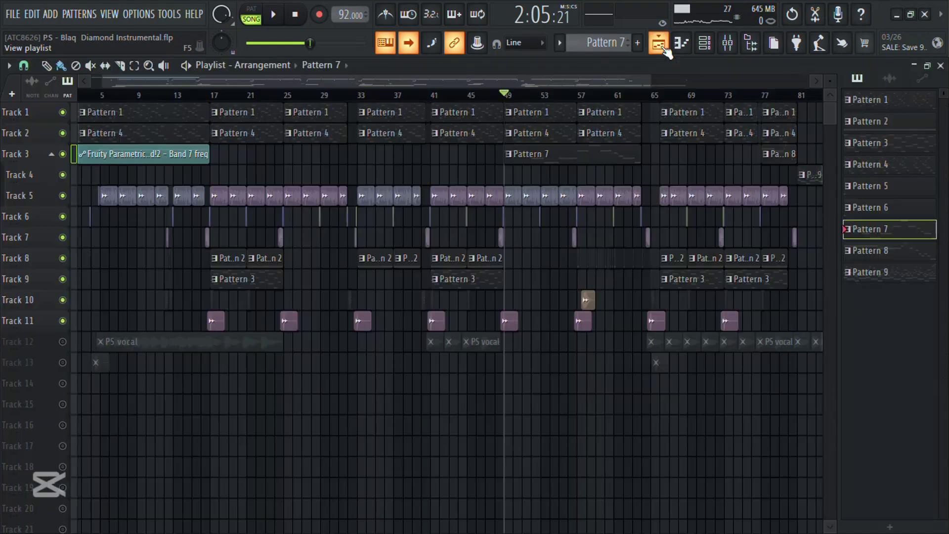
Inspect the AFRIKA ululation audio clip on Track 10 near bar 57, then close its settings
{"action": "left_click_drag", "start_coordinate": [379, 80], "coordinate": [510, 69]}
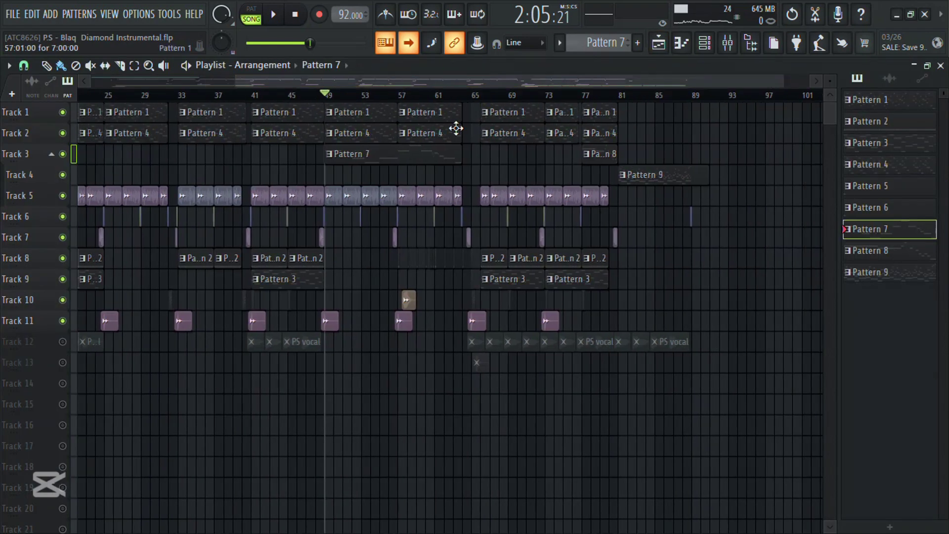
{"action": "double_click", "coordinate": [408, 306]}
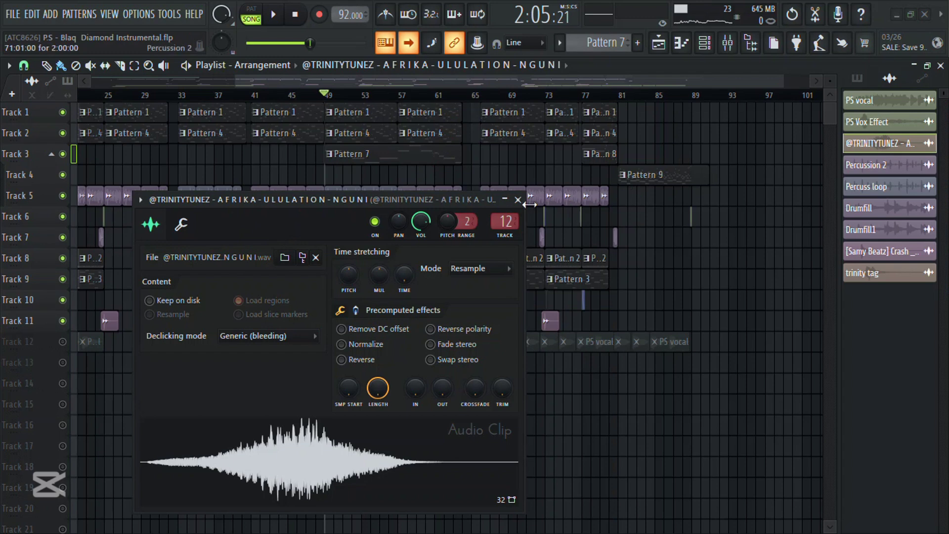
{"action": "left_click", "coordinate": [518, 200]}
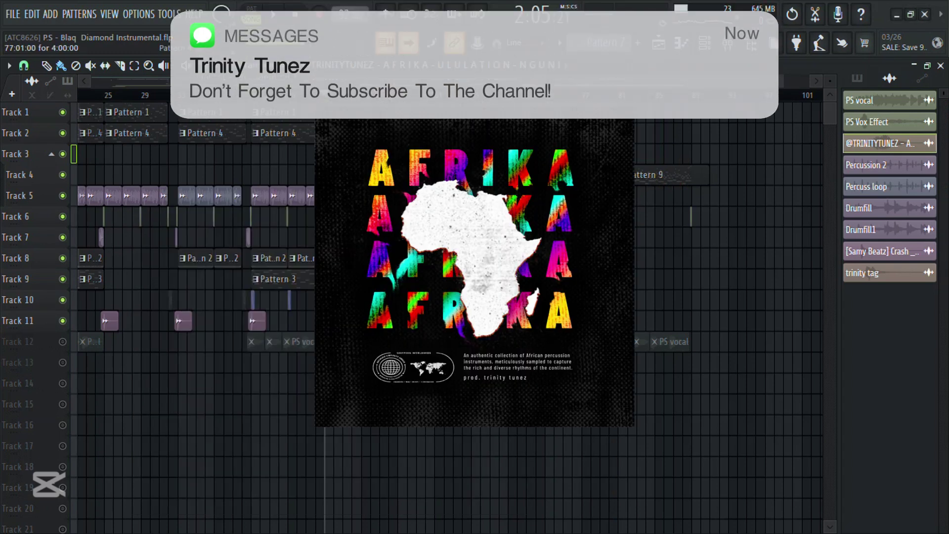
Open Pattern 8's Xpand!2 #2 notes in the piano roll and play them from bar 77
{"action": "left_click", "coordinate": [585, 96]}
{"action": "double_click", "coordinate": [604, 154]}
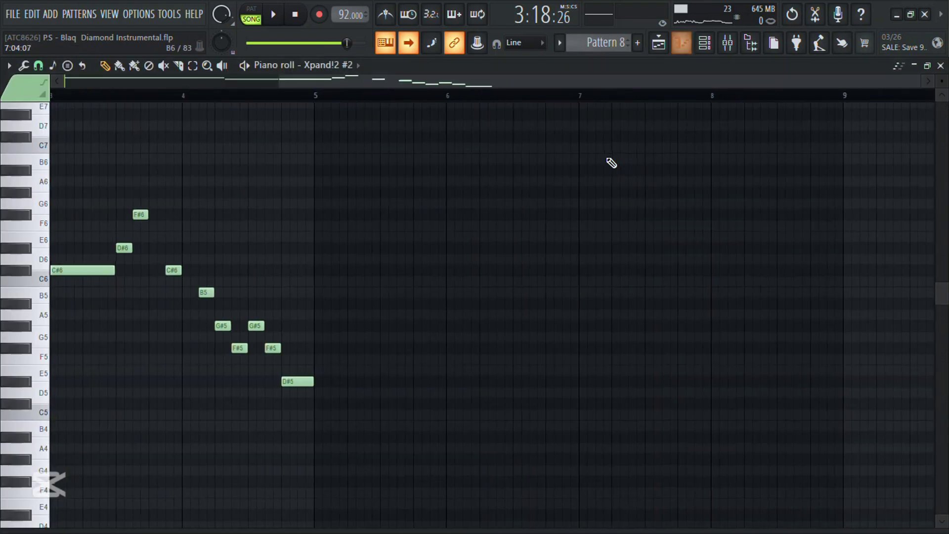
{"action": "left_click_drag", "start_coordinate": [506, 77], "coordinate": [248, 95]}
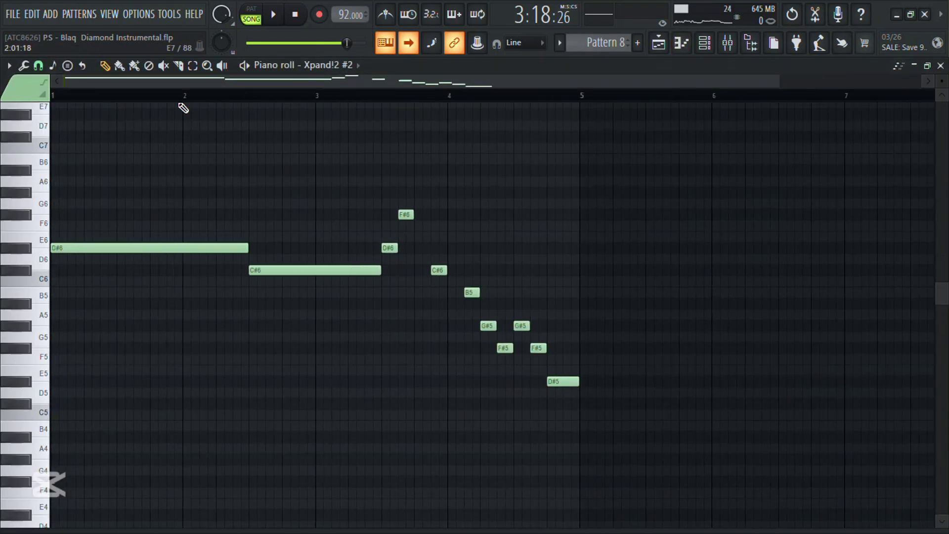
{"action": "key", "text": "space"}
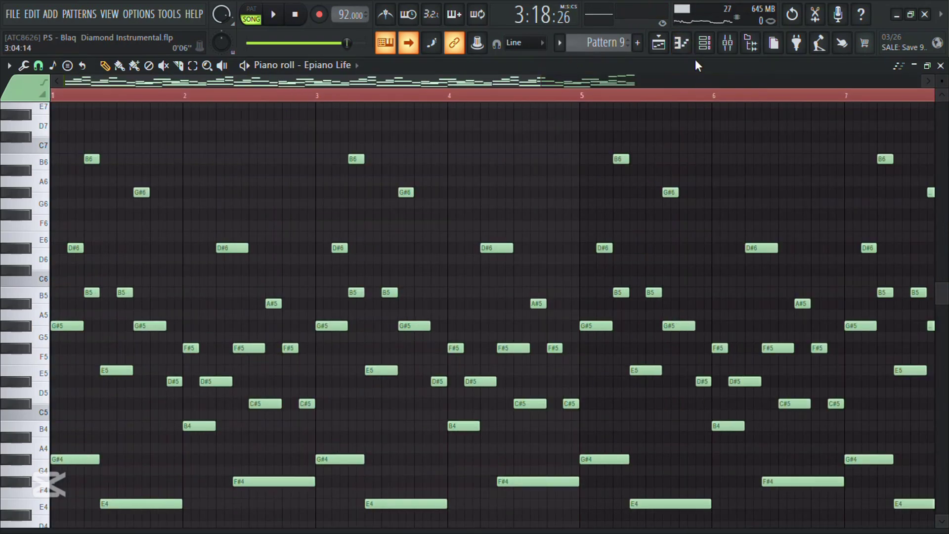
Open Pattern 9's Xpand!2 notes from the channel rack and follow them in the piano roll during playback
{"action": "left_click", "coordinate": [659, 43]}
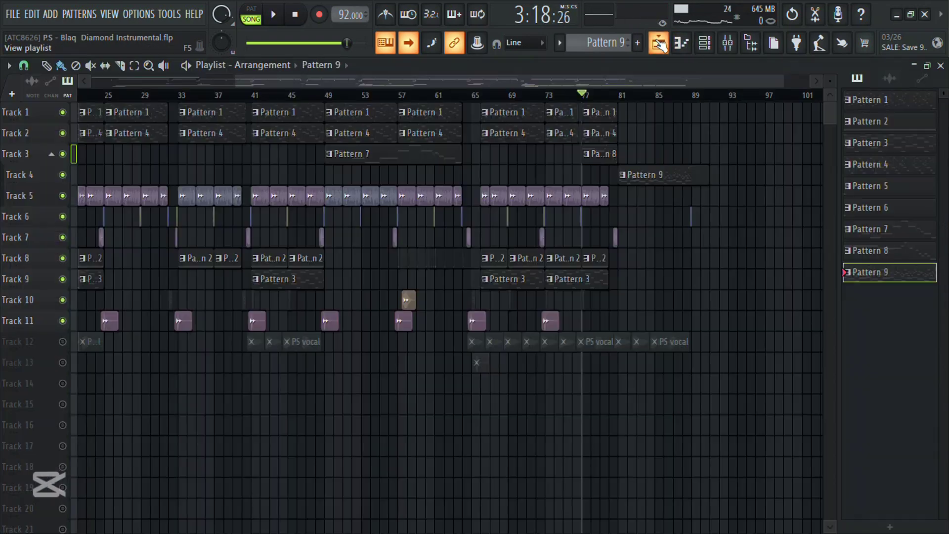
{"action": "left_click", "coordinate": [705, 47]}
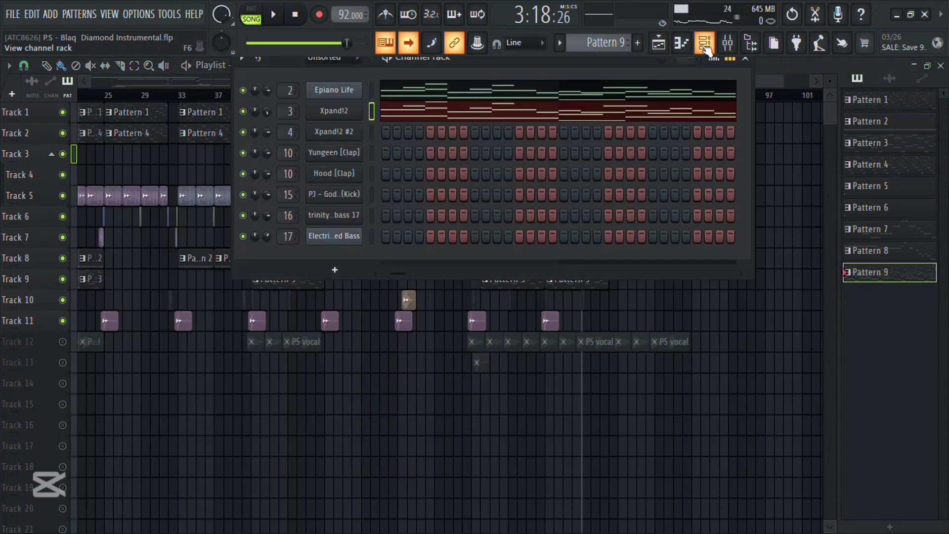
{"action": "left_click", "coordinate": [426, 114]}
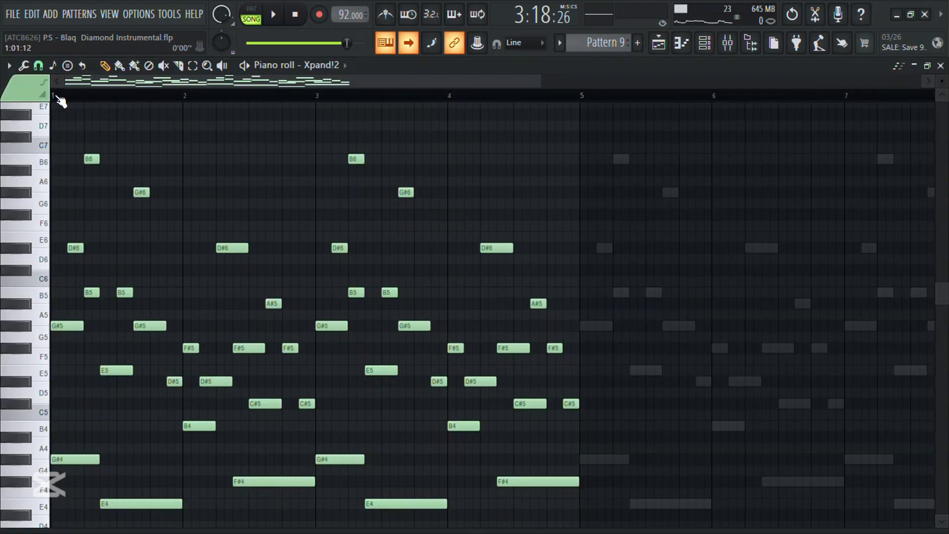
{"action": "key", "text": "space"}
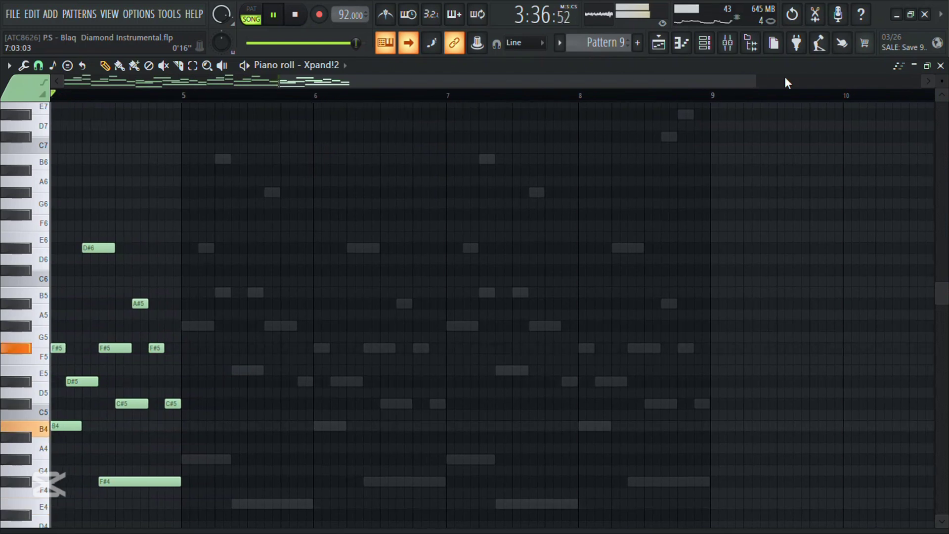
Open Pattern 9's Epiano Life notes in the piano roll, follow them during playback, then stop and return to the playlist
{"action": "left_click", "coordinate": [705, 44]}
{"action": "left_click", "coordinate": [548, 99]}
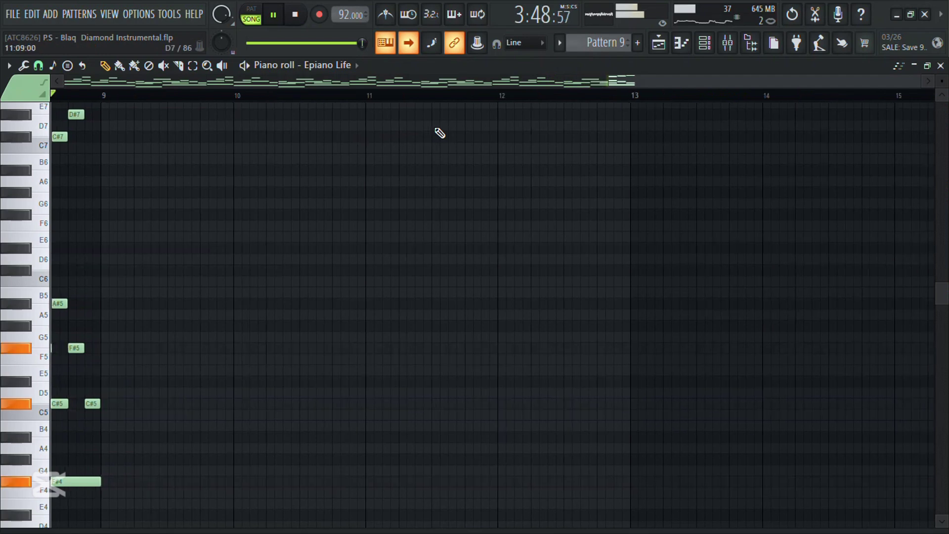
{"action": "key", "text": "space"}
{"action": "key", "text": "F5"}
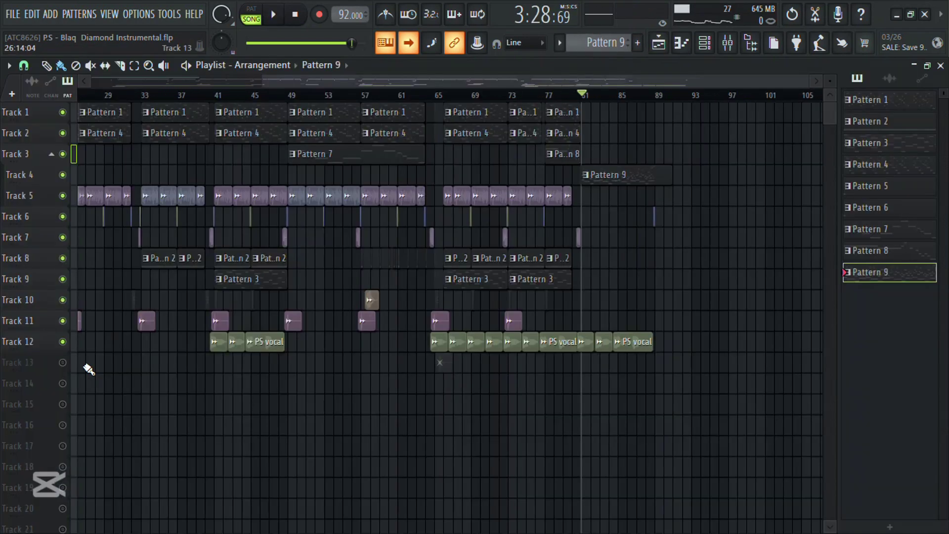
Enlarge the playlist tracks to show the clip contents of the opening bars and play the arrangement from bar 1
{"action": "left_click_drag", "start_coordinate": [482, 78], "coordinate": [260, 90]}
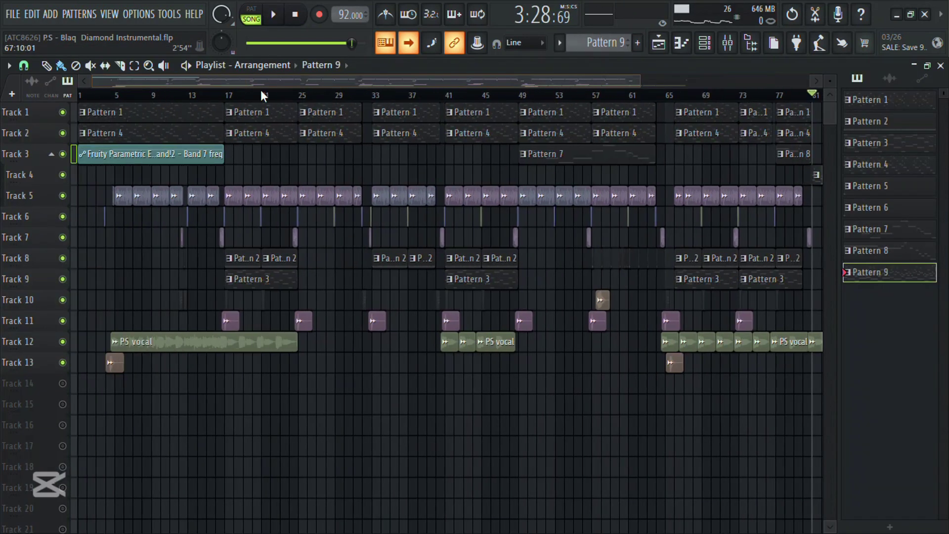
{"action": "left_click", "coordinate": [819, 82]}
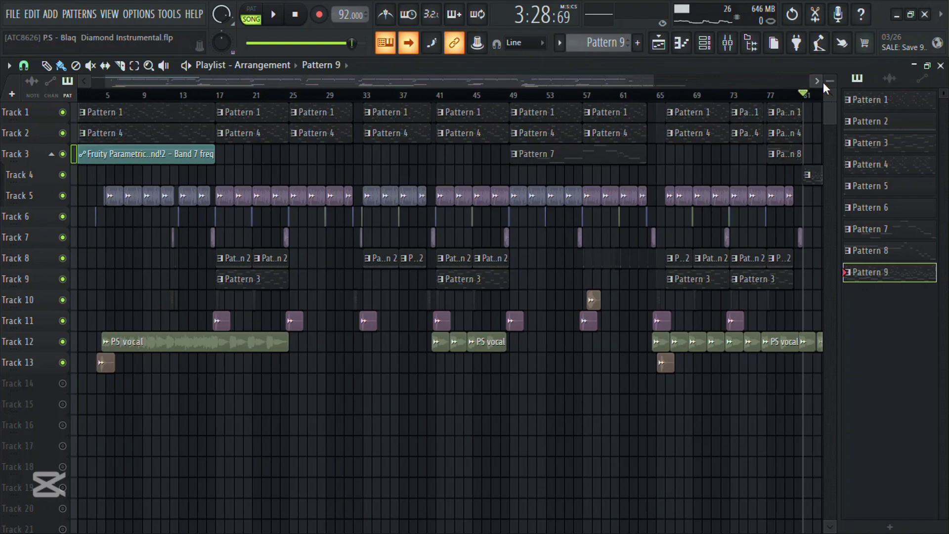
{"action": "left_click_drag", "start_coordinate": [721, 82], "coordinate": [483, 121]}
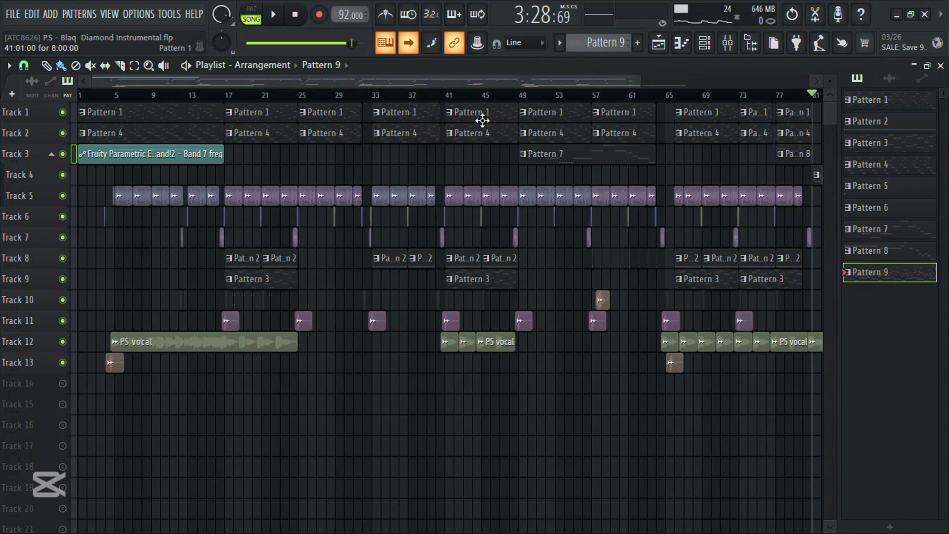
{"action": "left_click_drag", "start_coordinate": [830, 81], "coordinate": [831, 64]}
{"action": "left_click_drag", "start_coordinate": [640, 82], "coordinate": [176, 133]}
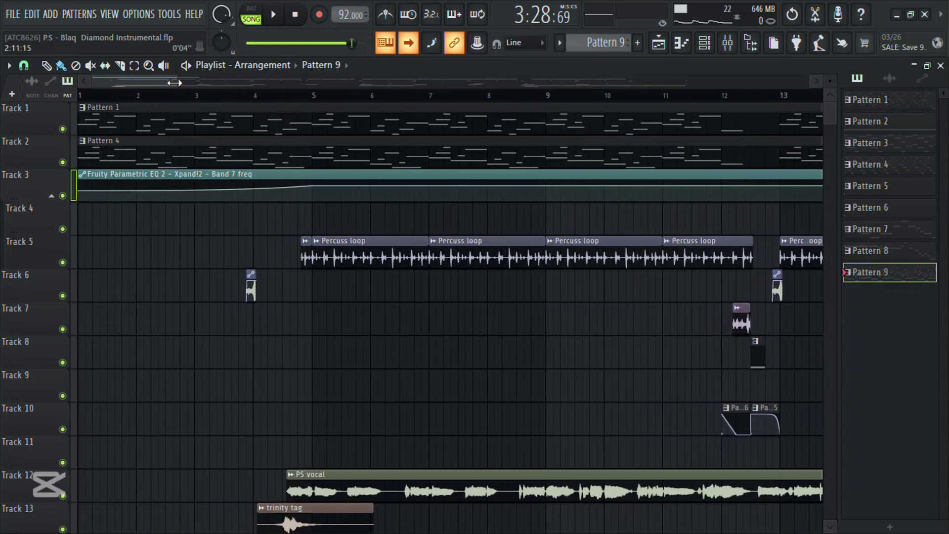
{"action": "left_click", "coordinate": [274, 16]}
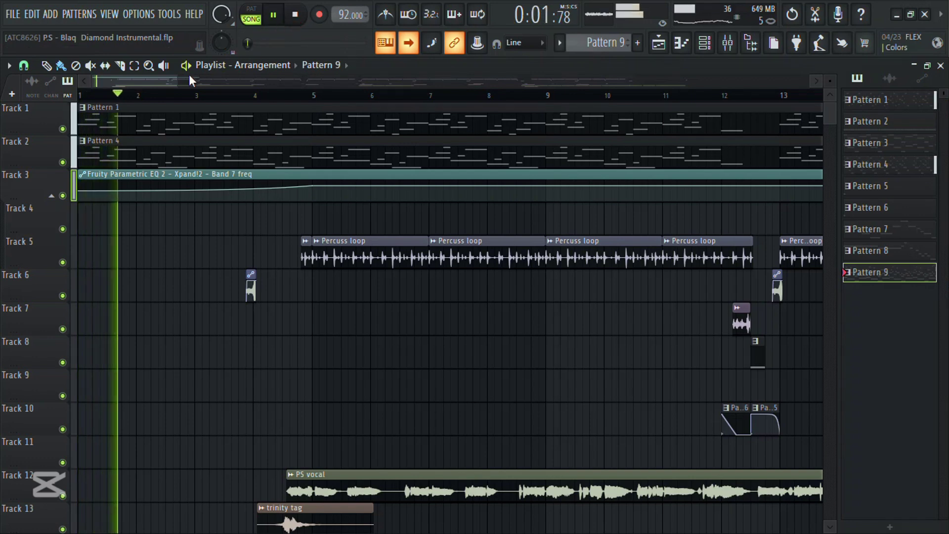